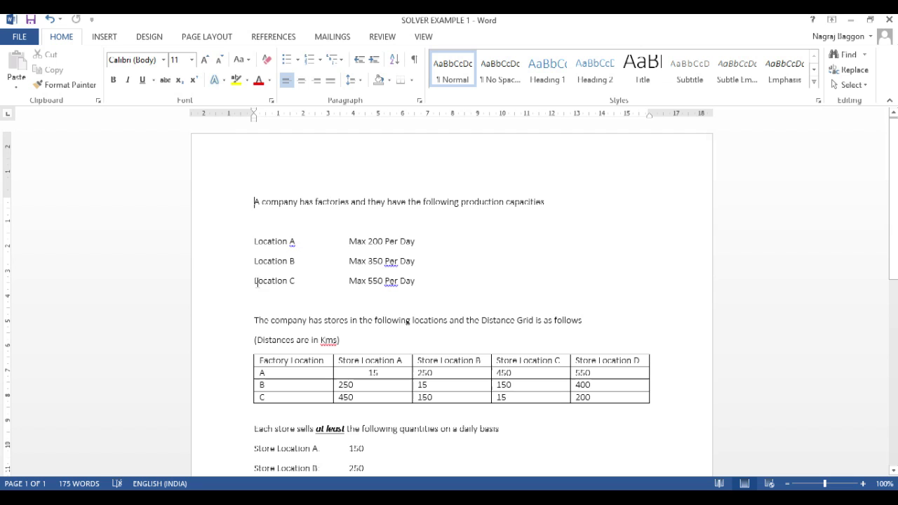
# Make the three factory location lines with their maximum daily capacities bold.
pyautogui.moveTo(248, 242); pyautogui.dragTo(422, 284)
pyautogui.hotkey('ctrl', 'b')
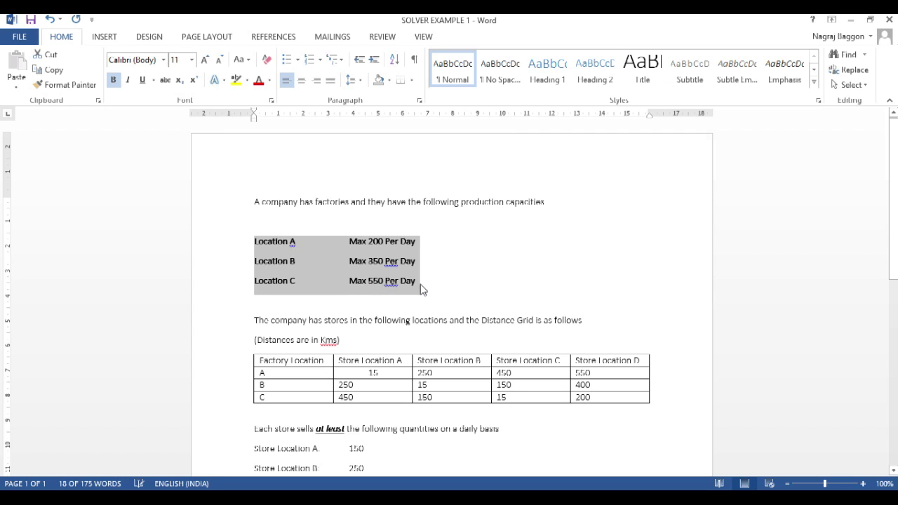
pyautogui.click(405, 321)
# Review the factory capacities, the distance grid and the stores' daily quantities in the problem statement.
pyautogui.scroll(-2, 405, 320)
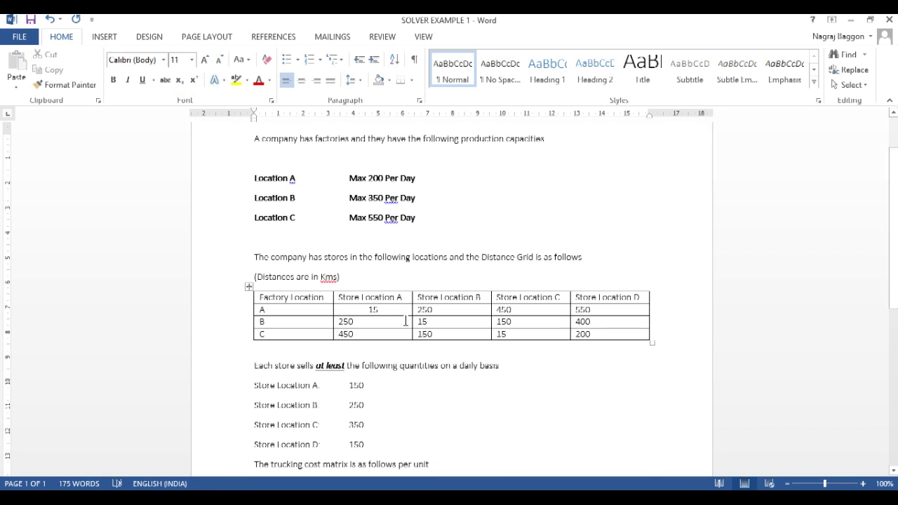
pyautogui.scroll(-1, 406, 320)
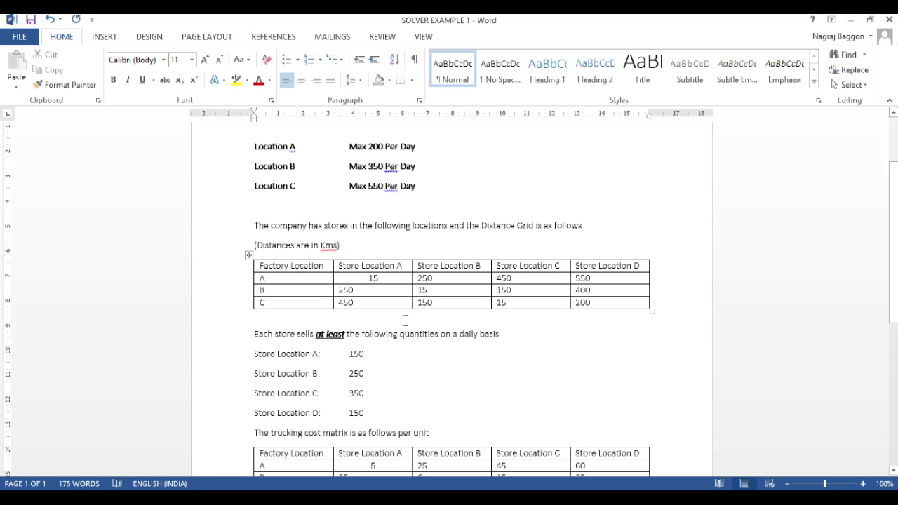
pyautogui.scroll(3, 406, 321)
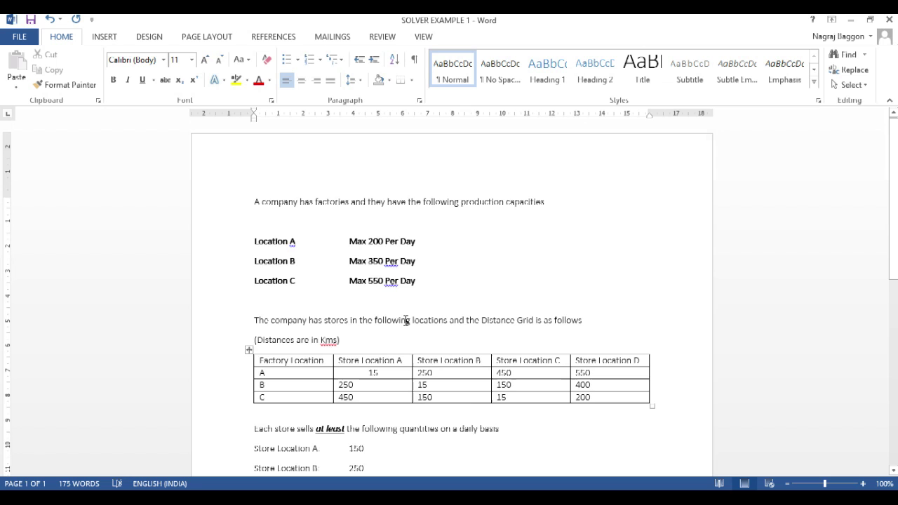
pyautogui.scroll(-1, 405, 321)
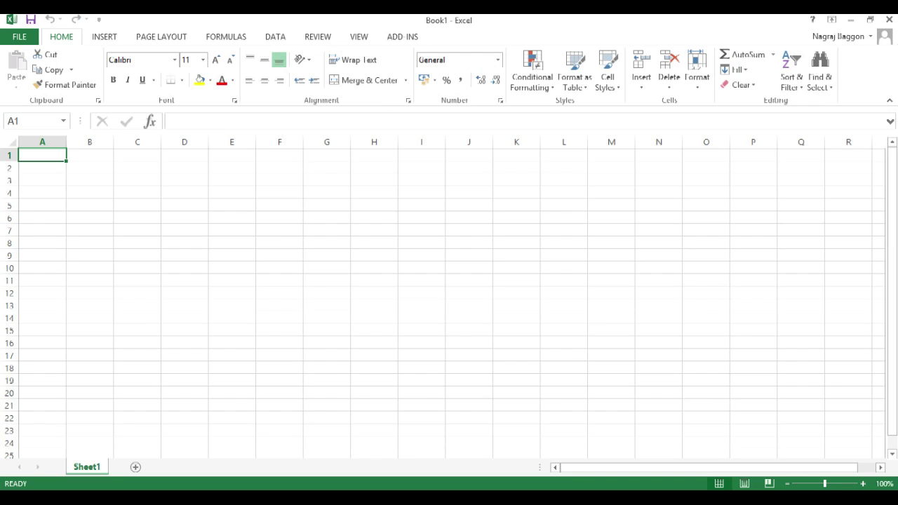
# In the blank Excel workbook, enter the title TRUCKING DISTANCE MATRIX in B3 and the header FACTORY in B4.
pyautogui.click(82, 180)
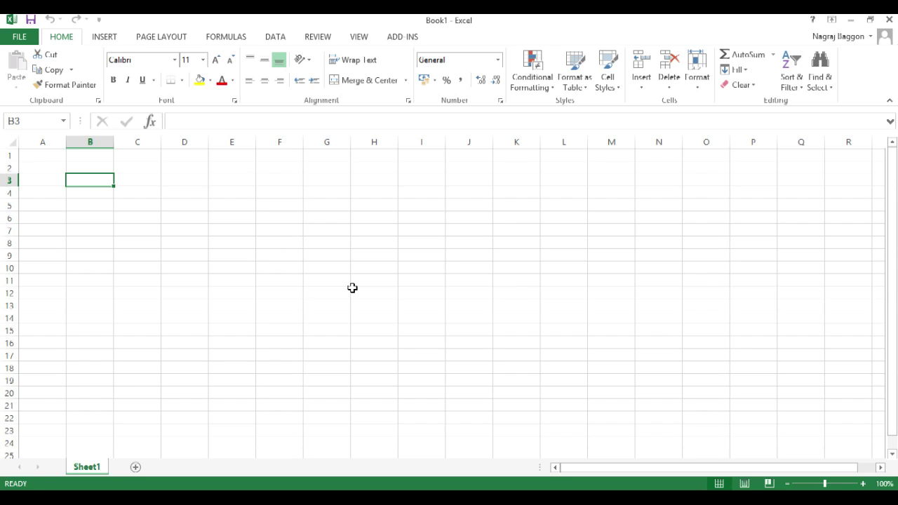
pyautogui.write('TRUCKING')
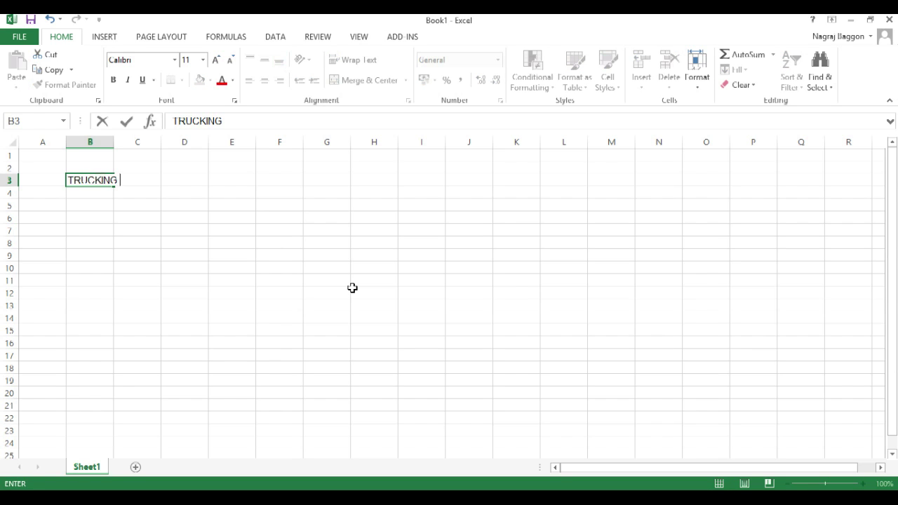
pyautogui.write(' DISTANCE MA')
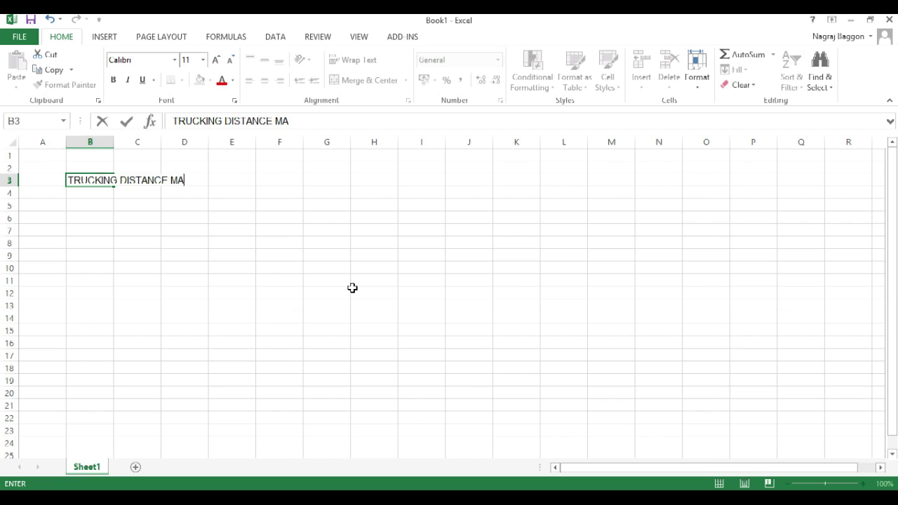
pyautogui.write('TRIX')
pyautogui.press('Return')
pyautogui.write('FA')
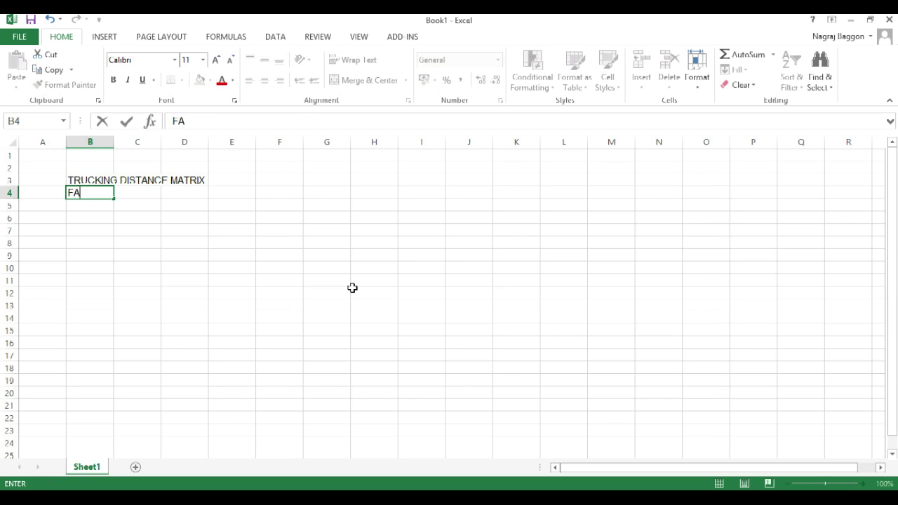
pyautogui.write('CTORY')
pyautogui.press('Return')
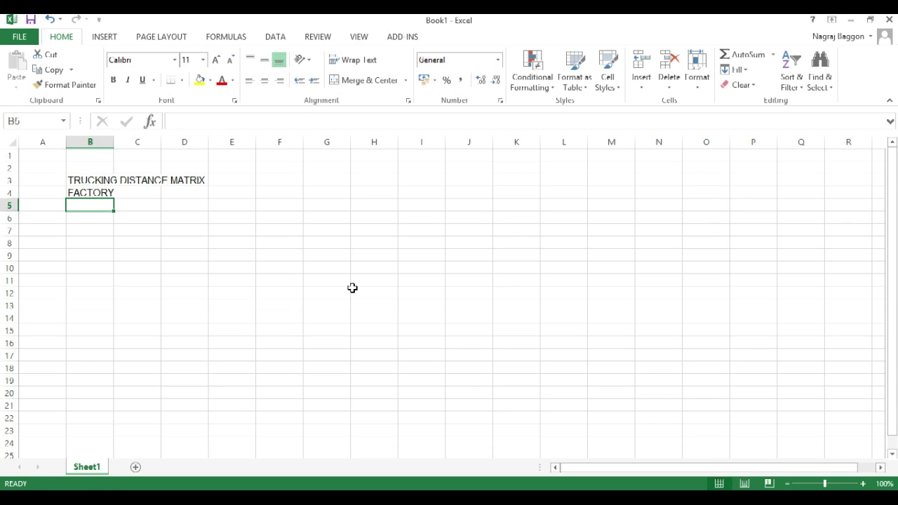
# List the factories A, B and C in cells B5 to B7 under the FACTORY header.
pyautogui.write('A')
pyautogui.press('Return')
pyautogui.write('B')
pyautogui.press('Return')
pyautogui.write('C')
pyautogui.hotkey('ctrl', 'Return')
pyautogui.press('Down')
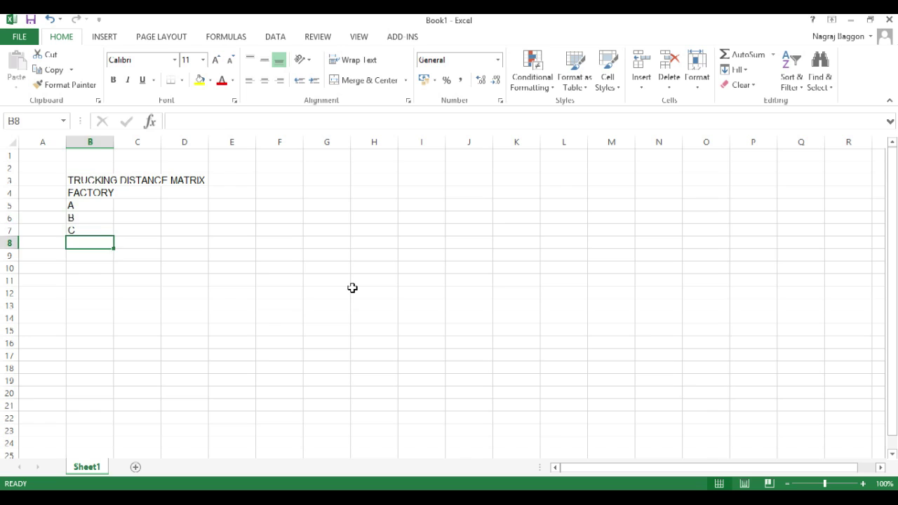
# Enter the column header STORE A in cell C4, beside the FACTORY header.
pyautogui.press('Up')
pyautogui.press('Up')
pyautogui.press('Up')
pyautogui.press('Up')
pyautogui.press('Right')
pyautogui.write('STORE A')
pyautogui.press('Return')
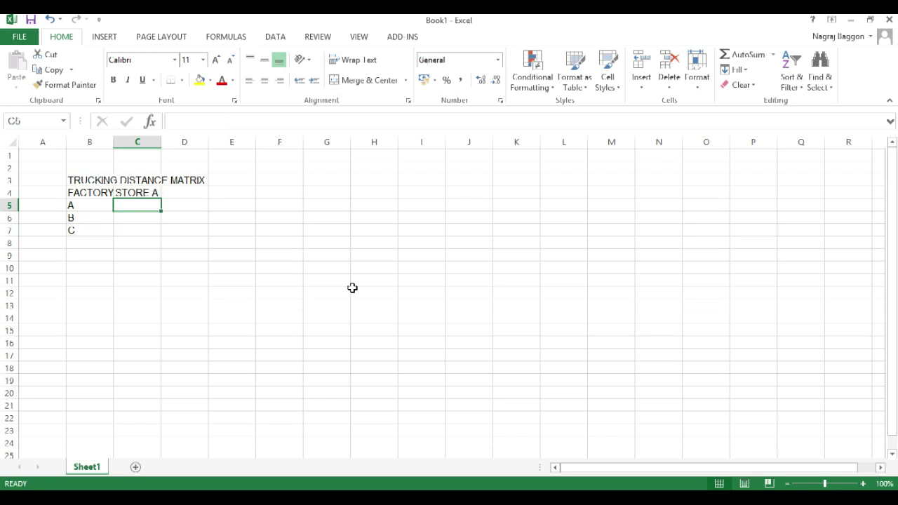
# Copy the STORE A header into D4:F4 and change the copies to STORE B, STORE C and STORE D.
pyautogui.press('Up')
pyautogui.hotkey('ctrl', 'c')
pyautogui.press('Right')
pyautogui.hotkey('shift', 'Right')
pyautogui.hotkey('shift', 'Right')
pyautogui.hotkey('ctrl', 'v')
pyautogui.write('STORE B')
pyautogui.press('Return')
pyautogui.press('Up')
pyautogui.press('Right')
pyautogui.write('STORE')
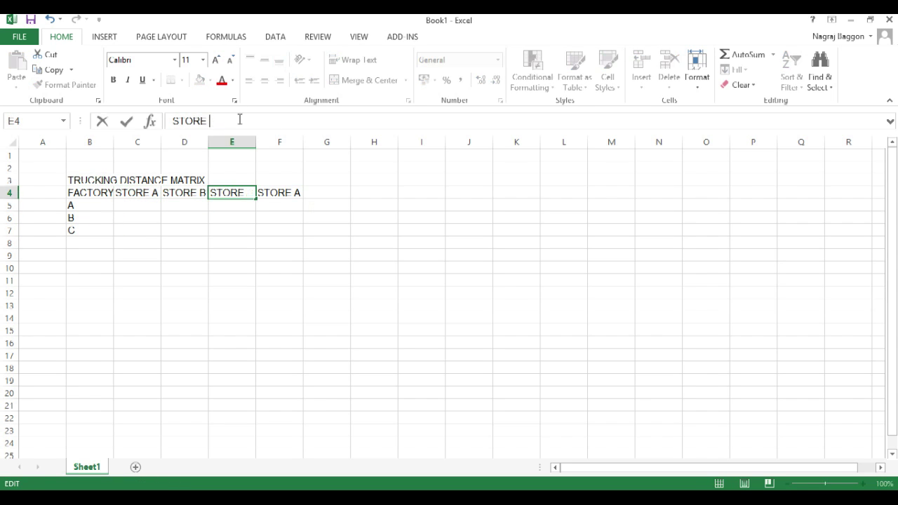
pyautogui.write(' C')
pyautogui.press('Right')
pyautogui.write('STORE D')
pyautogui.press('Return')
# Merge and center the distance matrix title across B3:F3 and widen column B slightly to fit FACTORY.
pyautogui.press('Left')
pyautogui.press('Left')
pyautogui.press('Left')
pyautogui.press('Left')
pyautogui.press('Up')
pyautogui.press('Up')
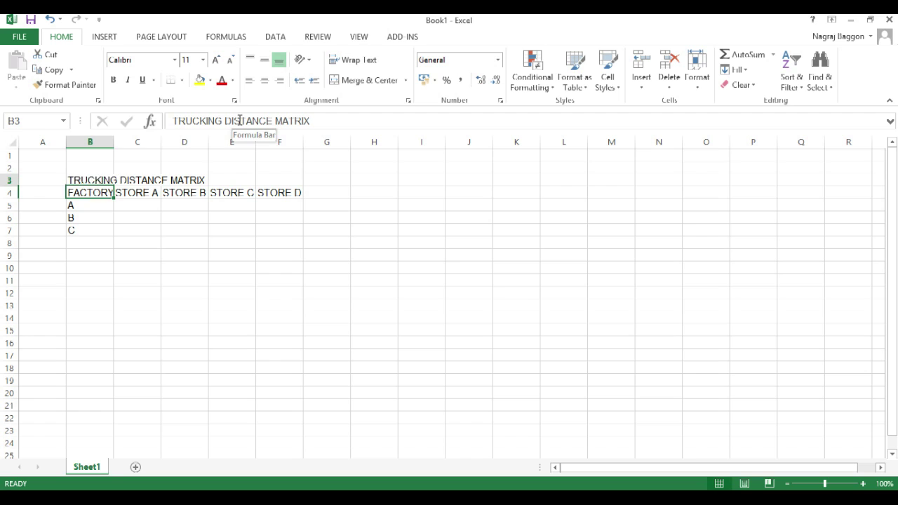
pyautogui.hotkey('shift', 'Right')
pyautogui.hotkey('shift', 'Right')
pyautogui.hotkey('shift', 'Right')
pyautogui.hotkey('shift', 'Right')
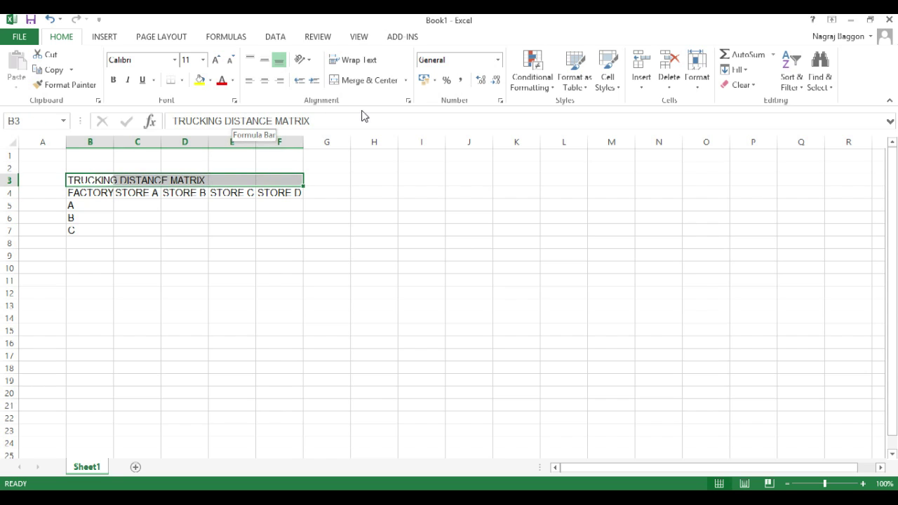
pyautogui.click(352, 80)
pyautogui.moveTo(116, 140); pyautogui.dragTo(118, 141)
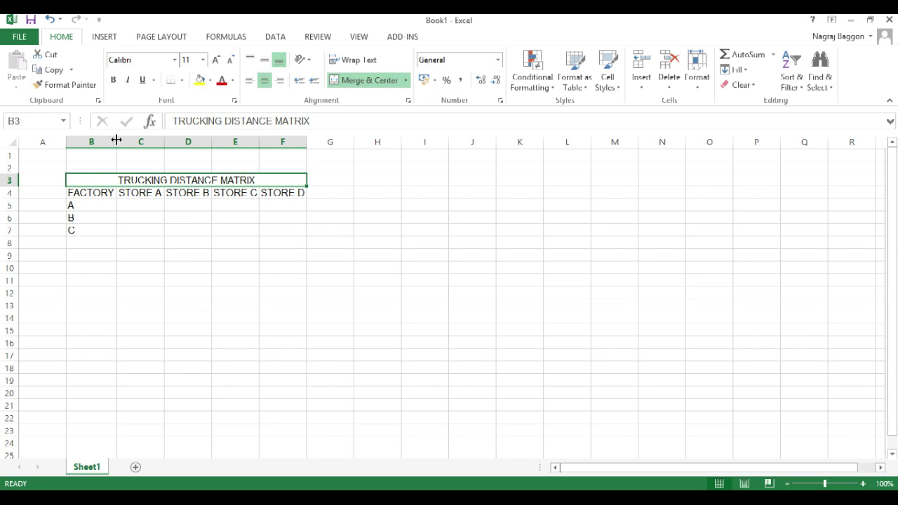
# Apply all borders to the distance matrix in B3:F7.
pyautogui.moveTo(180, 180); pyautogui.dragTo(181, 230)
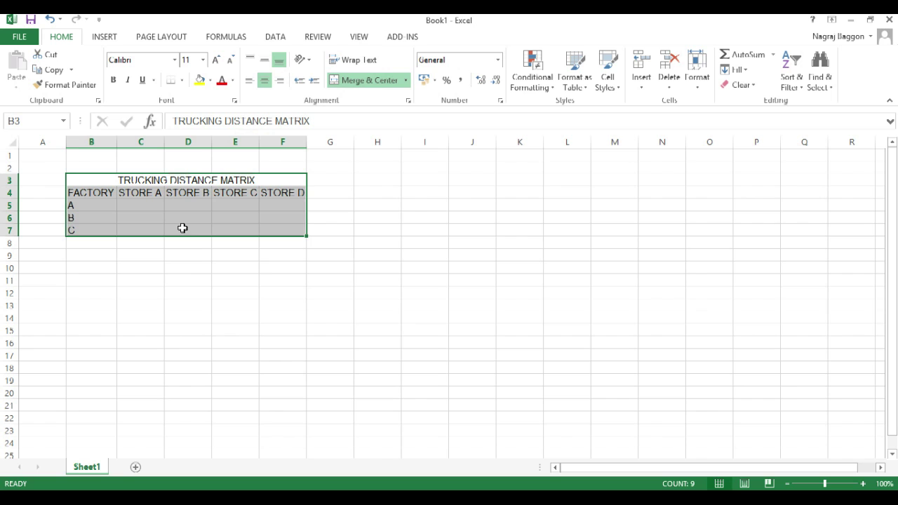
pyautogui.click(183, 82)
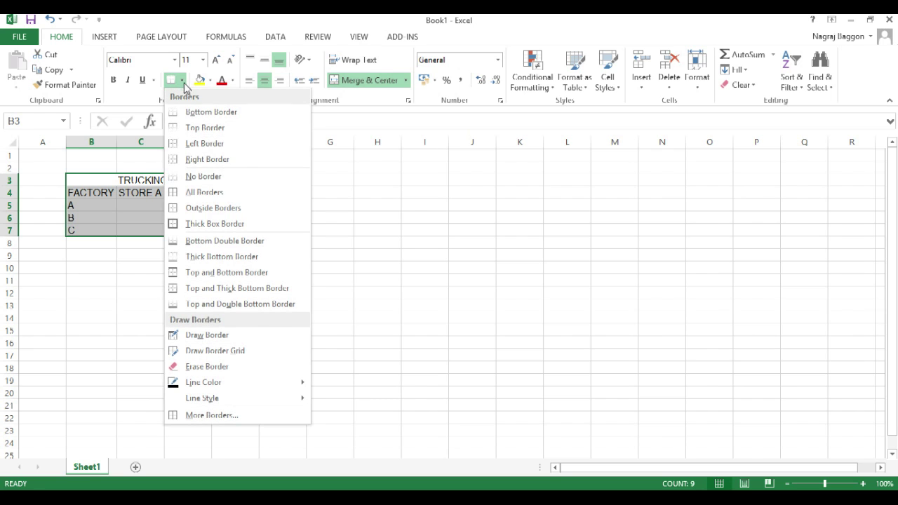
pyautogui.click(201, 193)
# Copy the distance values from the Word document's distance grid into C5:F7, dismissing the e-mail login dialog.
pyautogui.click(143, 208)
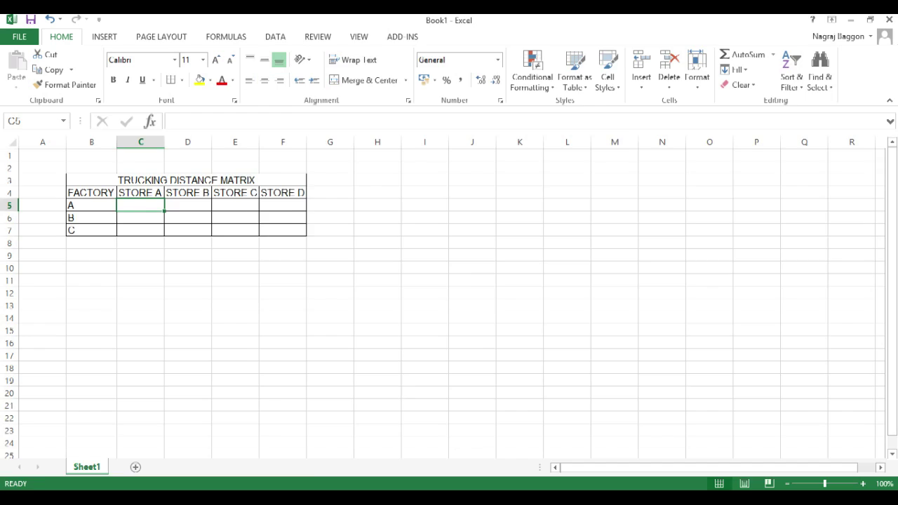
pyautogui.hotkey('alt', 'Tab')
pyautogui.moveTo(354, 339); pyautogui.dragTo(606, 367)
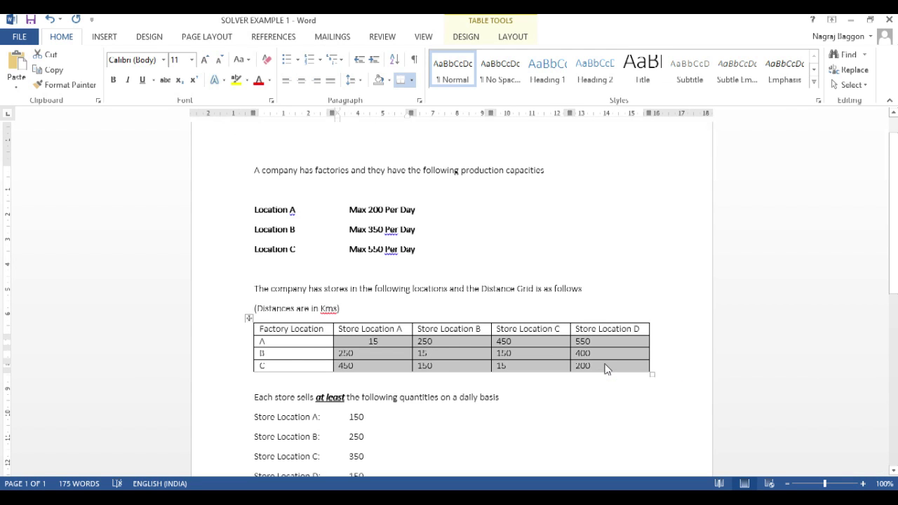
pyautogui.hotkey('alt', 'Tab')
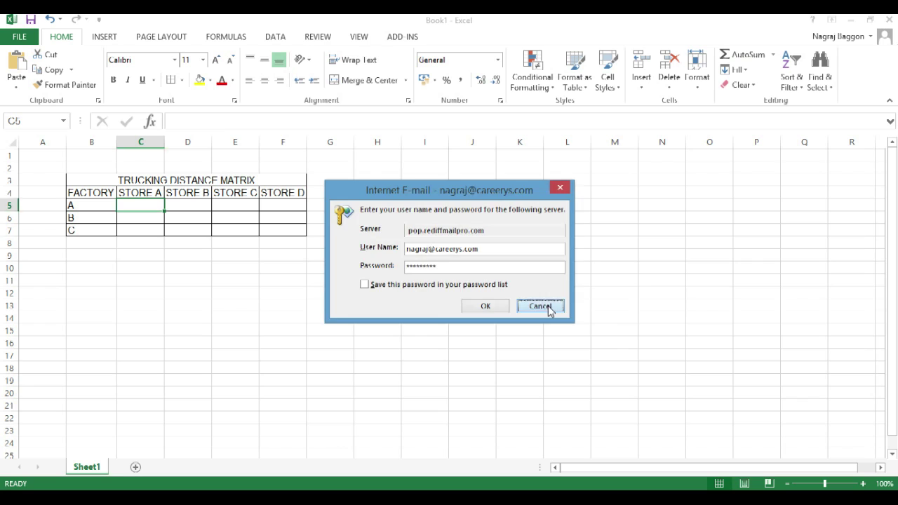
pyautogui.click(541, 306)
pyautogui.hotkey('ctrl', 'v')
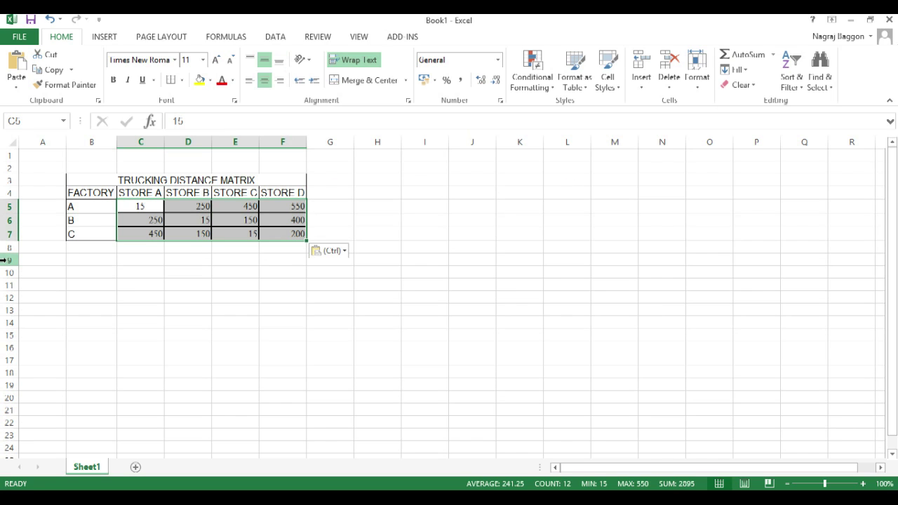
# Copy the formatting of row 4 onto rows 5 to 7 with Format Painter.
pyautogui.click(8, 193)
pyautogui.click(65, 84)
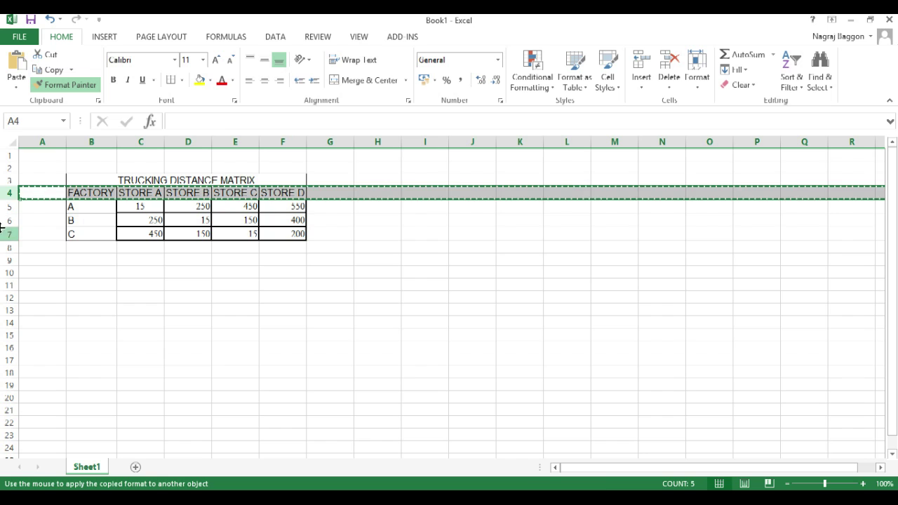
pyautogui.moveTo(10, 207); pyautogui.dragTo(10, 234)
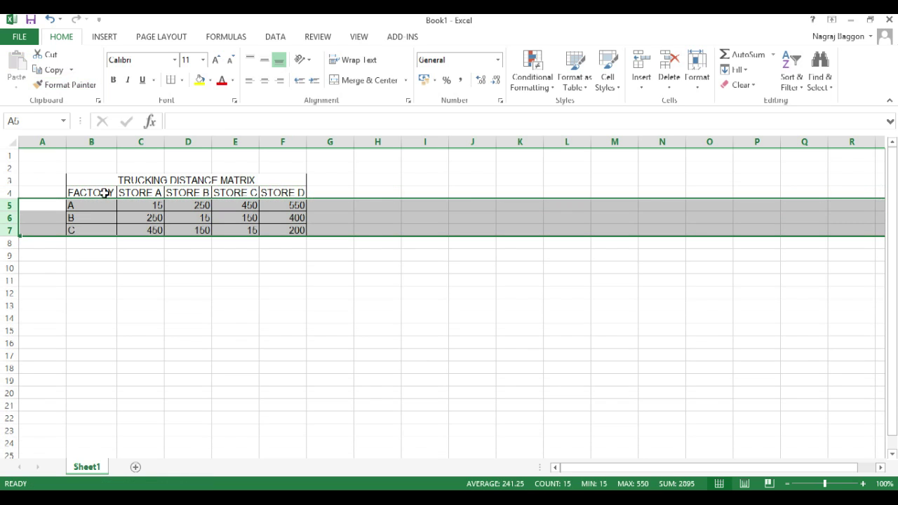
# Duplicate the whole distance matrix B3:F7 below itself, starting at cell B9.
pyautogui.moveTo(120, 181); pyautogui.dragTo(121, 231)
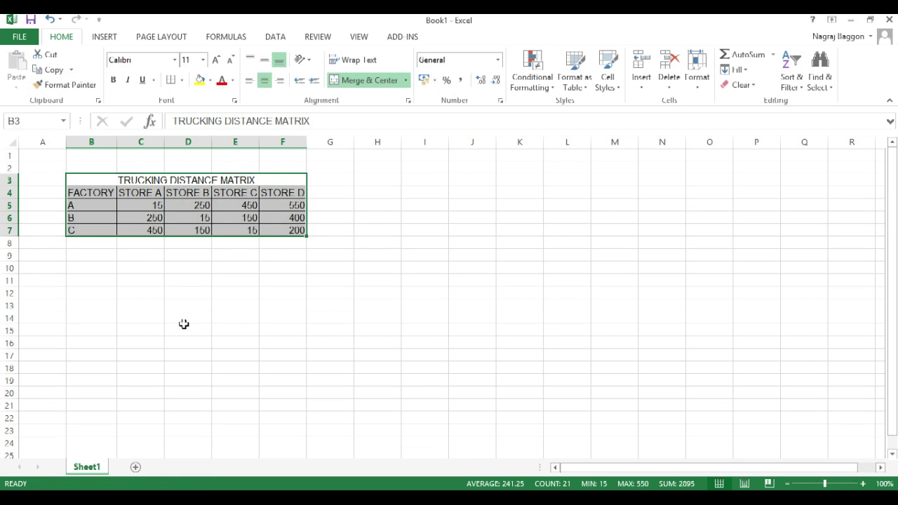
pyautogui.hotkey('ctrl', 'c')
pyautogui.press('Down')
pyautogui.press('Down')
pyautogui.press('Down')
pyautogui.press('Down')
pyautogui.press('Down')
pyautogui.press('Down')
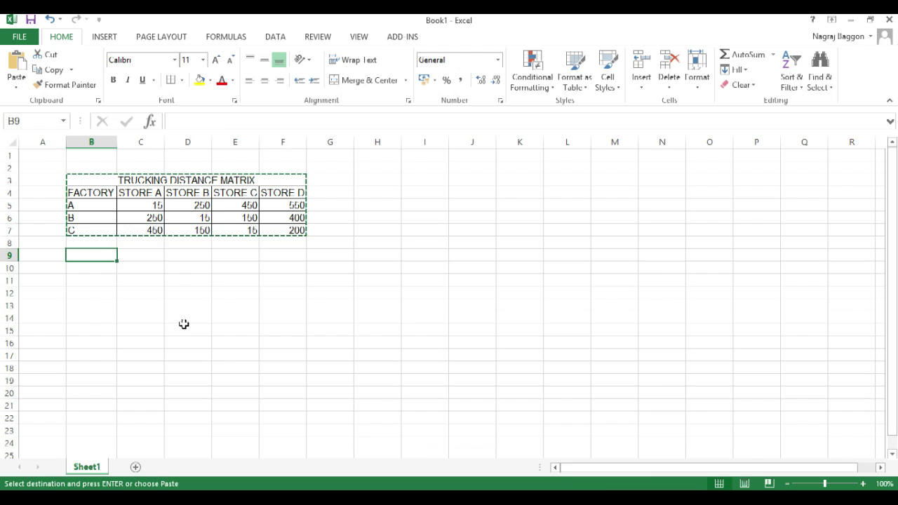
pyautogui.hotkey('ctrl', 'v')
pyautogui.press('Up')
pyautogui.press('Down')
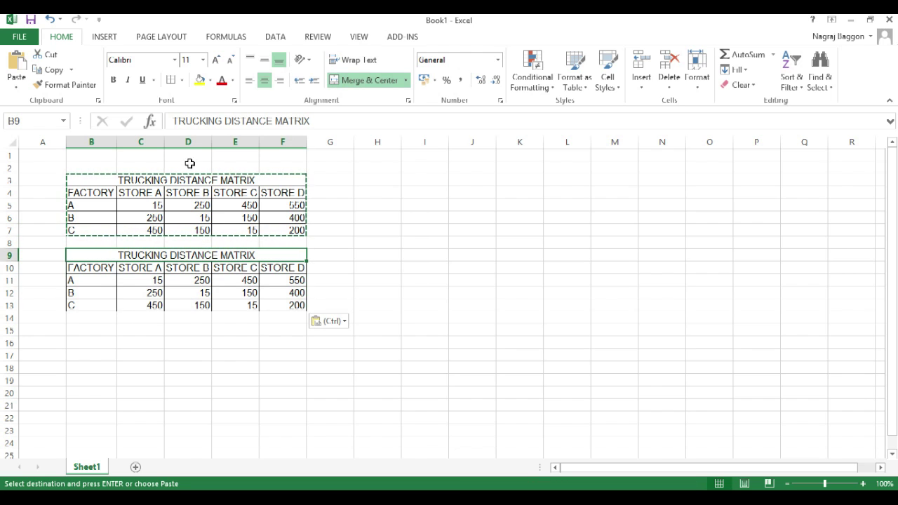
# Change the title of the copied table in B9 to TRUCKING COST MATRIX.
pyautogui.click(225, 121)
pyautogui.hotkey('shift', 'Right')
pyautogui.hotkey('shift', 'Right')
pyautogui.hotkey('shift', 'Right')
pyautogui.hotkey('shift', 'Right')
pyautogui.hotkey('shift', 'Right')
pyautogui.hotkey('shift', 'Right')
pyautogui.hotkey('shift', 'Right')
pyautogui.hotkey('shift', 'Right')
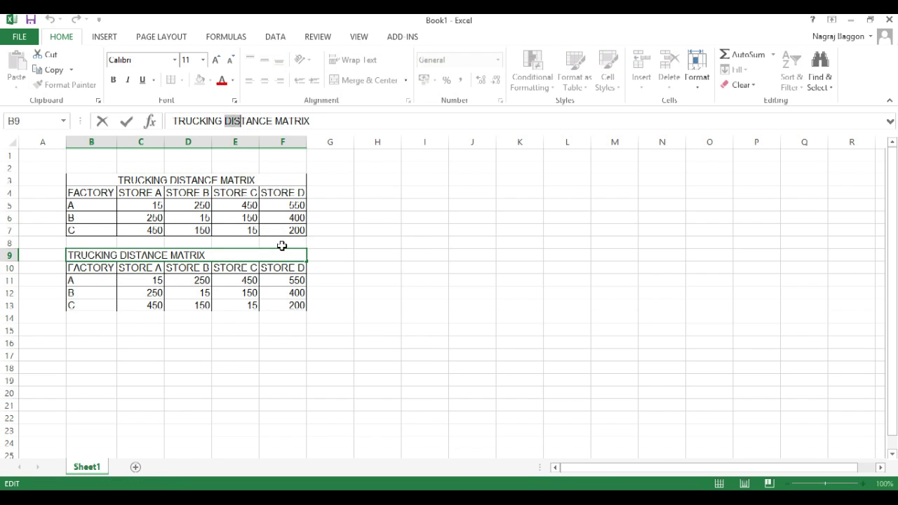
pyautogui.write('COST')
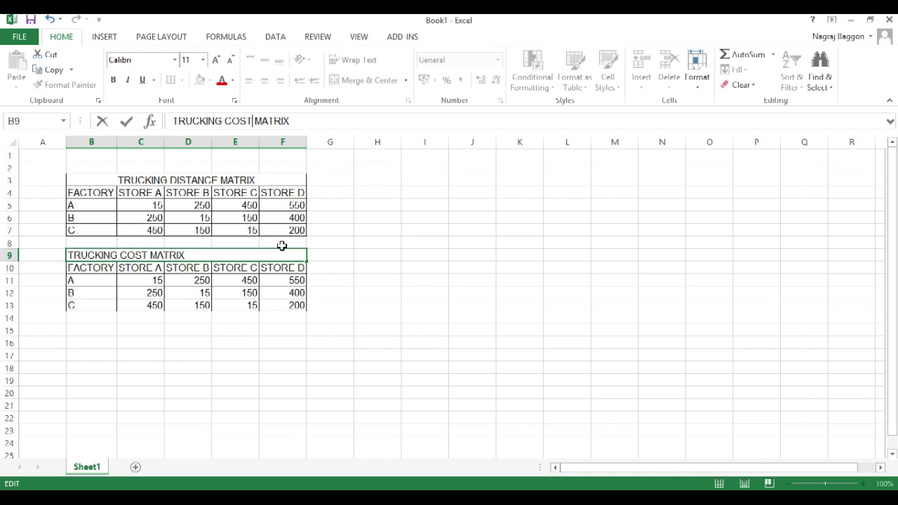
pyautogui.press('Return')
# Replace the values in C11:F13 with the per-unit trucking costs copied from the Word document's cost table.
pyautogui.press('Return')
pyautogui.hotkey('alt', 'Tab')
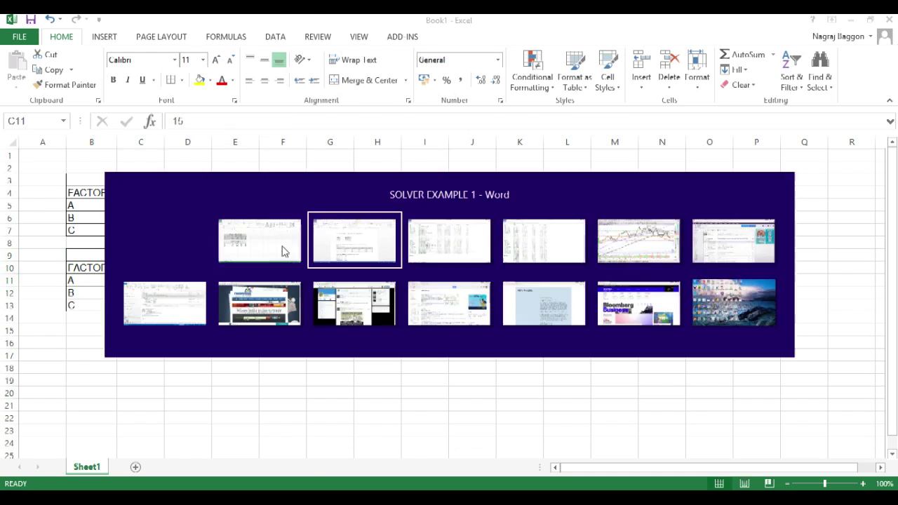
pyautogui.scroll(-4, 309, 258)
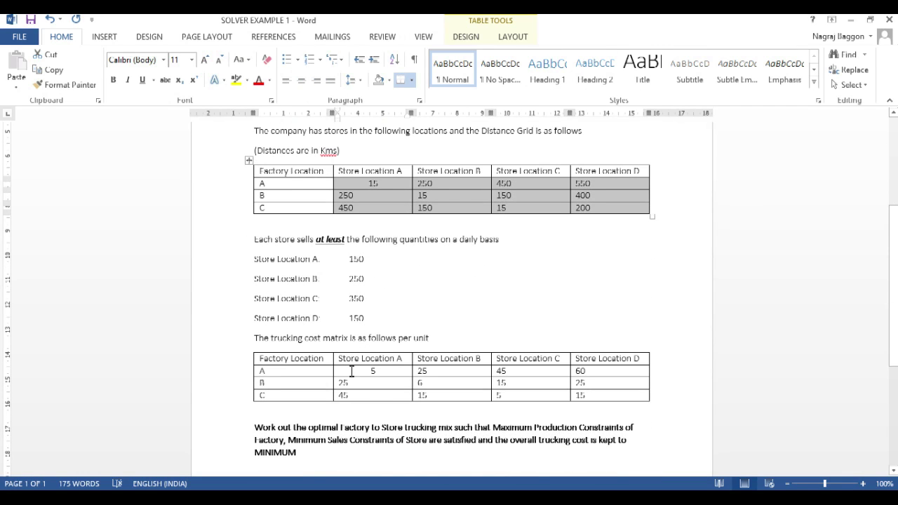
pyautogui.moveTo(353, 372); pyautogui.dragTo(594, 396)
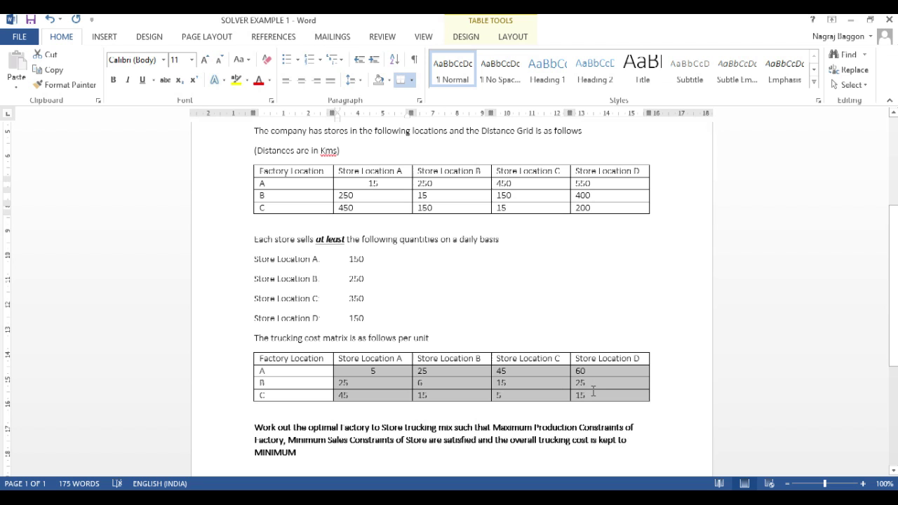
pyautogui.hotkey('ctrl', 'c')
pyautogui.hotkey('alt', 'Tab')
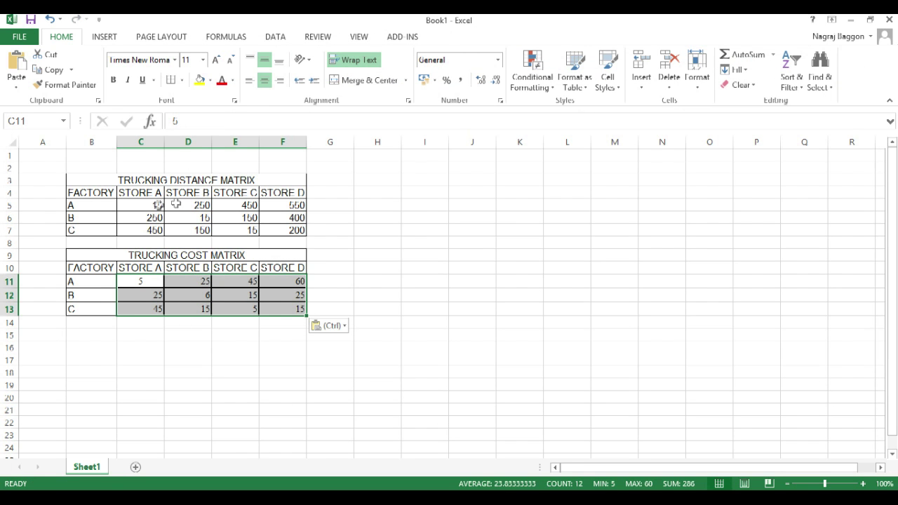
# Apply the formatting of the distance values C5:F7 to the cost values C11:F13 with Format Painter.
pyautogui.moveTo(155, 205)
pyautogui.mouseDown()
pyautogui.moveTo(239, 237)
pyautogui.moveTo(296, 230)
pyautogui.mouseUp()
pyautogui.click(65, 84)
pyautogui.moveTo(141, 281)
pyautogui.mouseDown()
pyautogui.moveTo(245, 304)
pyautogui.moveTo(282, 303)
pyautogui.mouseUp()
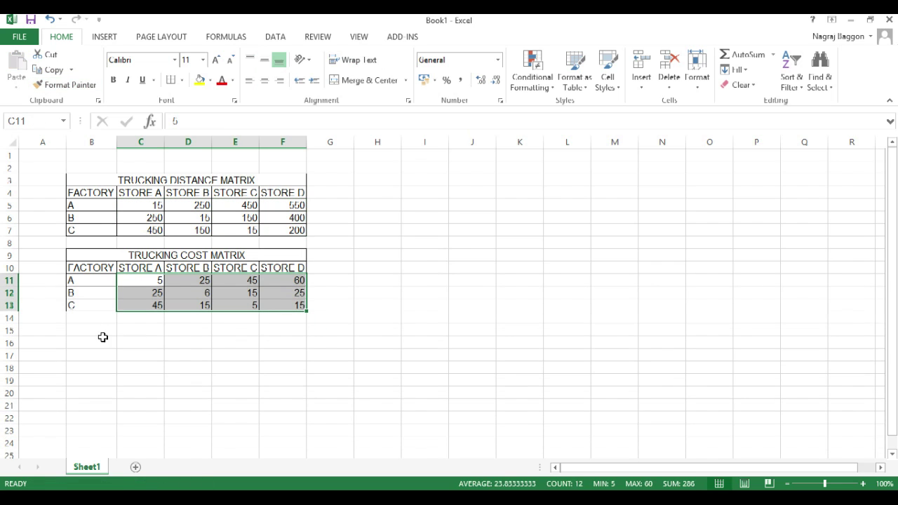
# Enter the title CARTONS MATRIX (FACTORY-STORE) in cell B15 below the cost matrix.
pyautogui.click(141, 332)
pyautogui.click(92, 334)
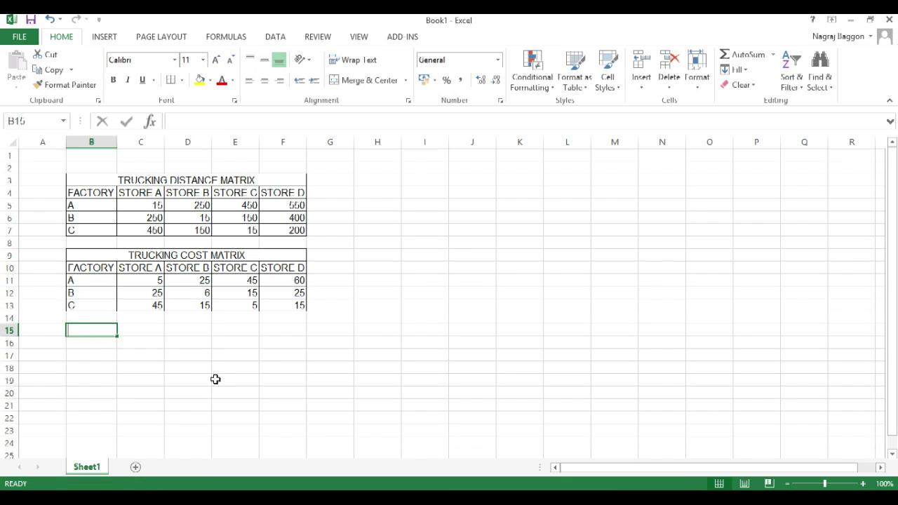
pyautogui.write('CARTONS')
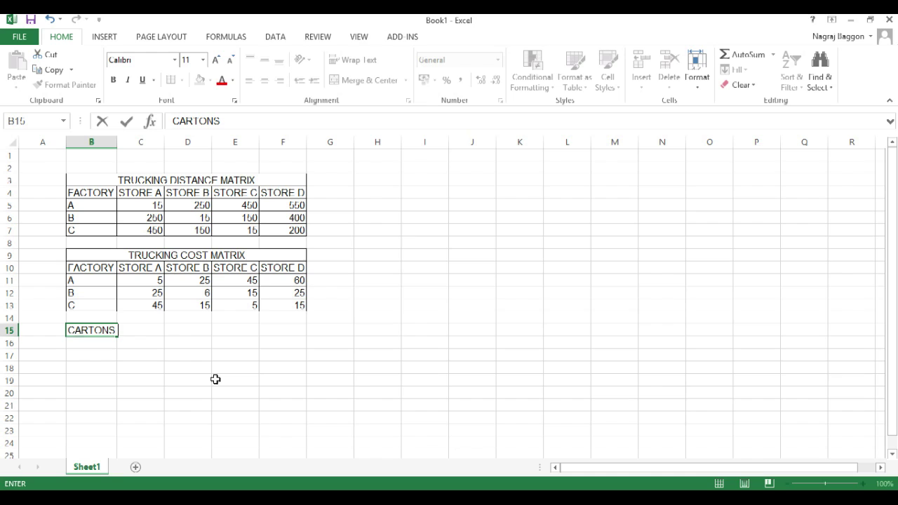
pyautogui.write(' MATRIX')
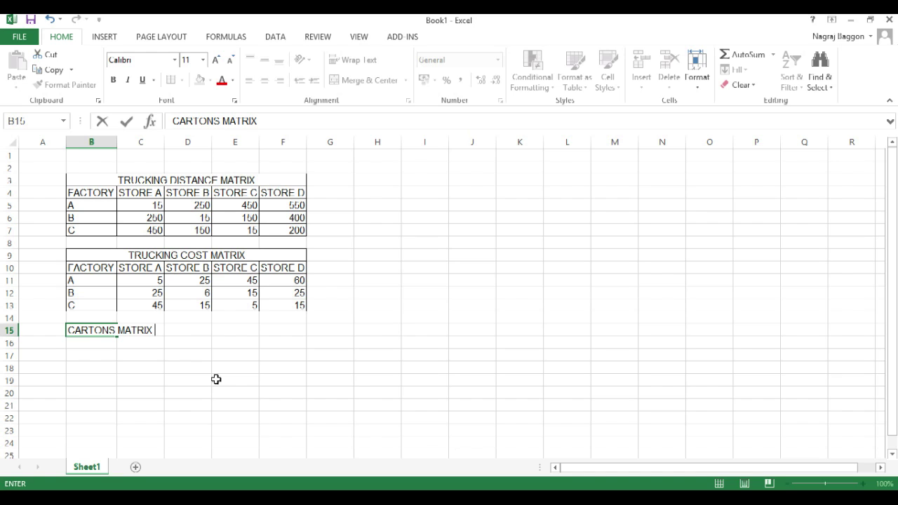
pyautogui.write(' (FACTORY-')
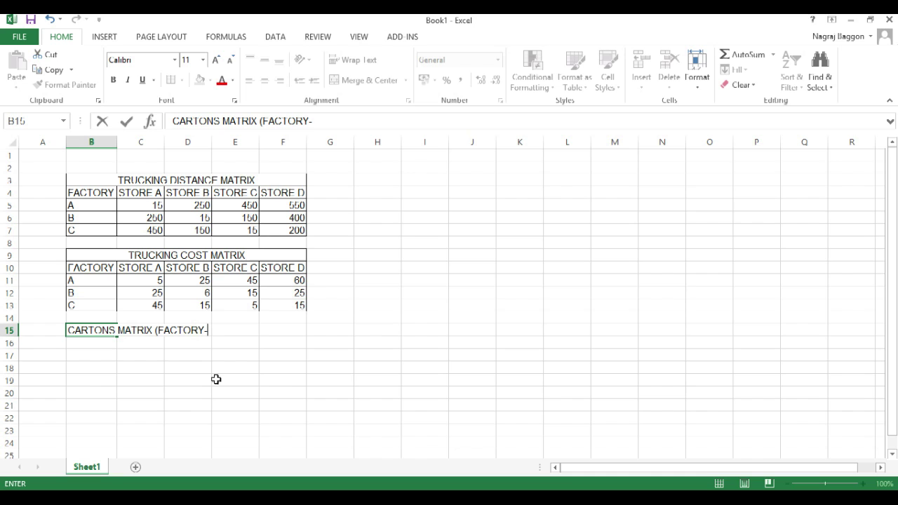
pyautogui.write('STORE')
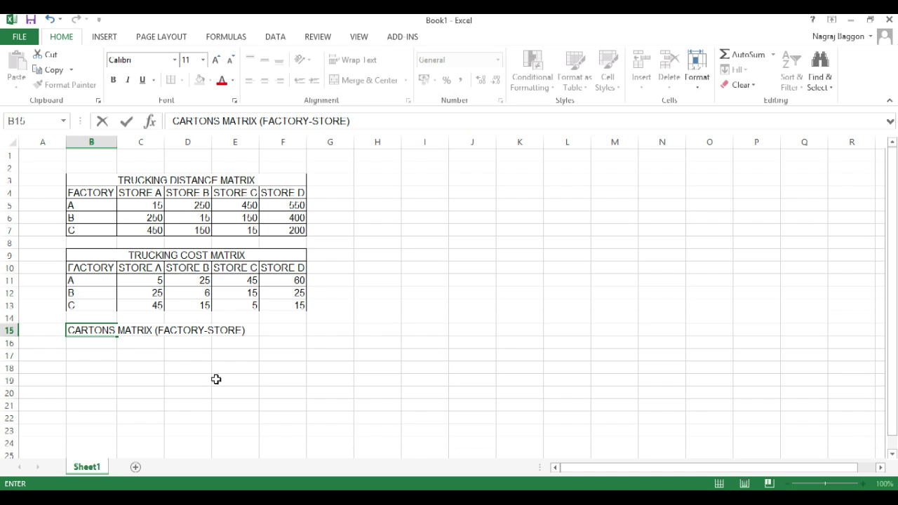
pyautogui.press('Return')
# Copy the factory labels B10:B13 from the cost matrix to the cells starting at B16.
pyautogui.press('Up')
pyautogui.press('Up')
pyautogui.press('Up')
pyautogui.press('Up')
pyautogui.press('Up')
pyautogui.press('Up')
pyautogui.hotkey('shift', 'Down')
pyautogui.hotkey('shift', 'Down')
pyautogui.hotkey('shift', 'Down')
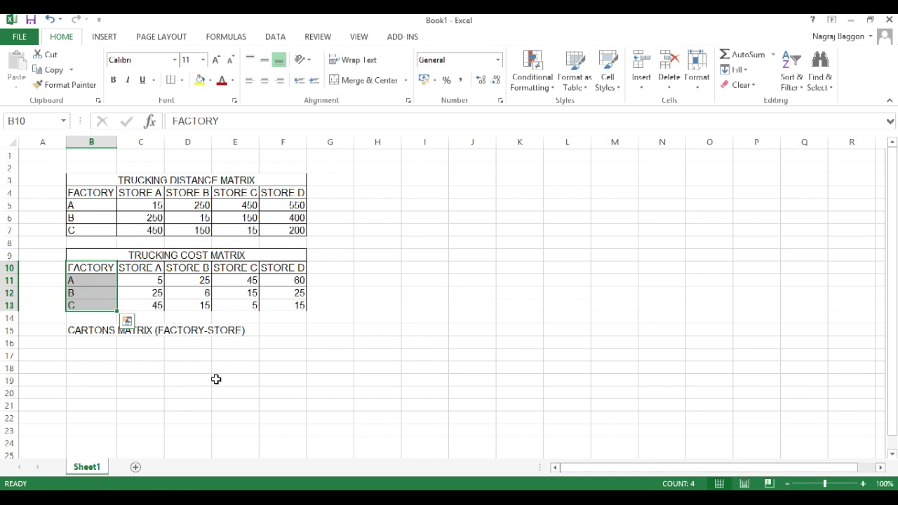
pyautogui.hotkey('ctrl', 'c')
pyautogui.press('Down')
pyautogui.press('Down')
pyautogui.press('Down')
pyautogui.press('Down')
pyautogui.press('Down')
pyautogui.press('Down')
pyautogui.press('Down')
pyautogui.press('Up')
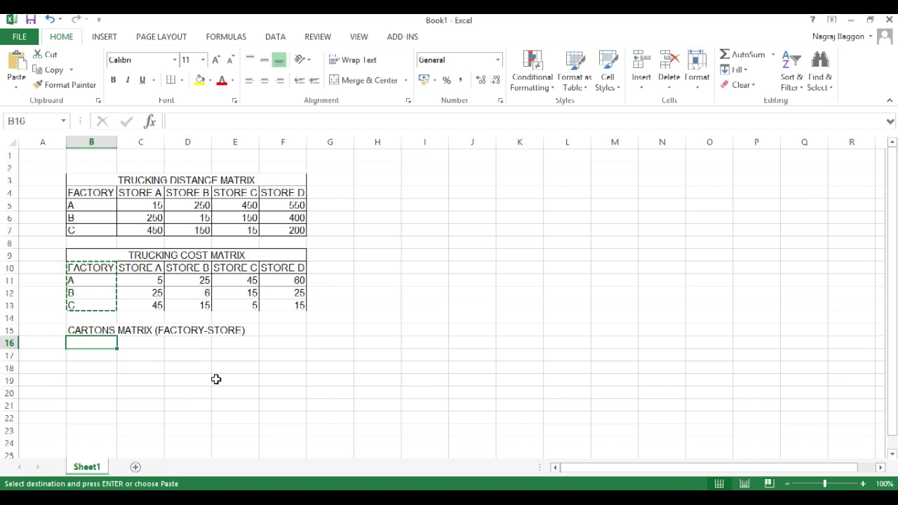
pyautogui.hotkey('ctrl', 'v')
# Copy the store headings C10:F10 from the cost matrix to the cells starting at C16.
pyautogui.press('Right')
pyautogui.press('Up')
pyautogui.press('Up')
pyautogui.press('Up')
pyautogui.press('Up')
pyautogui.press('Up')
pyautogui.press('Up')
pyautogui.hotkey('shift', 'Right')
pyautogui.hotkey('shift', 'Right')
pyautogui.hotkey('shift', 'Right')
pyautogui.hotkey('ctrl', 'c')
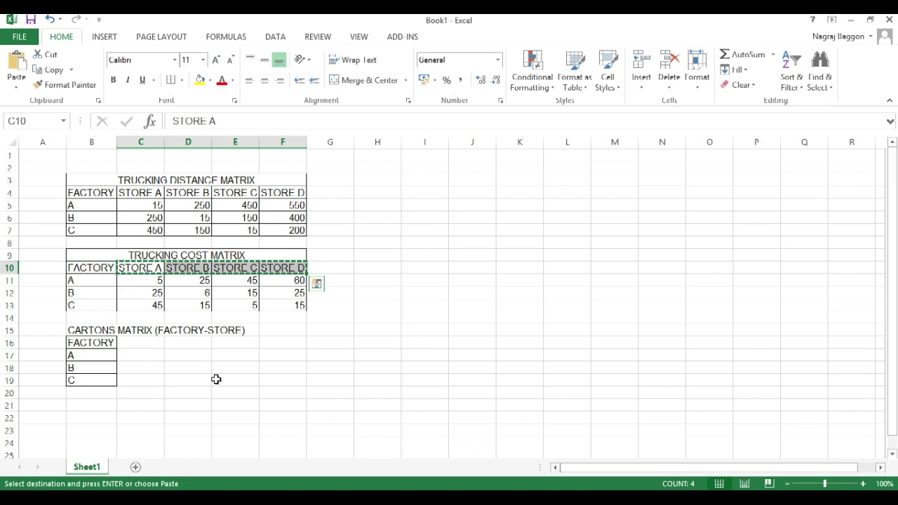
pyautogui.press('Down')
pyautogui.press('Down')
pyautogui.press('Down')
pyautogui.press('Down')
pyautogui.press('Down')
pyautogui.press('Down')
pyautogui.hotkey('ctrl', 'v')
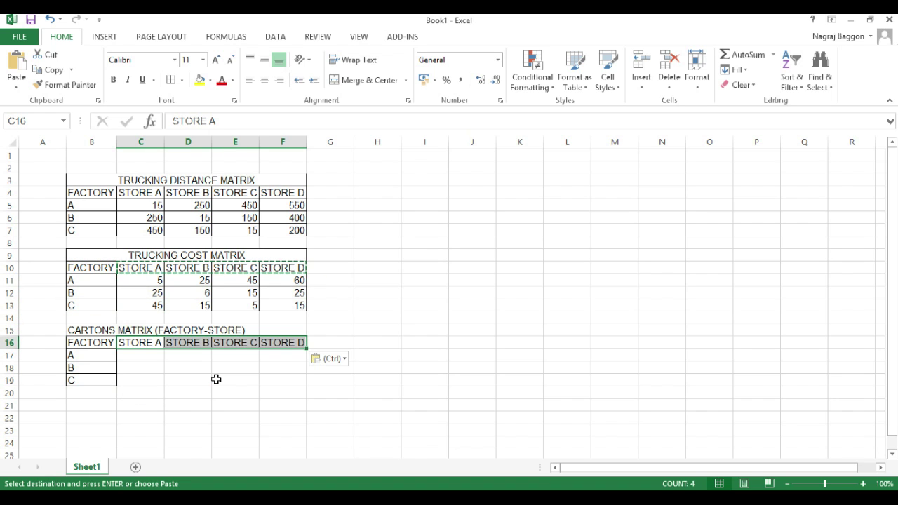
# Merge and center the cartons matrix title across B15:F15.
pyautogui.press('Down')
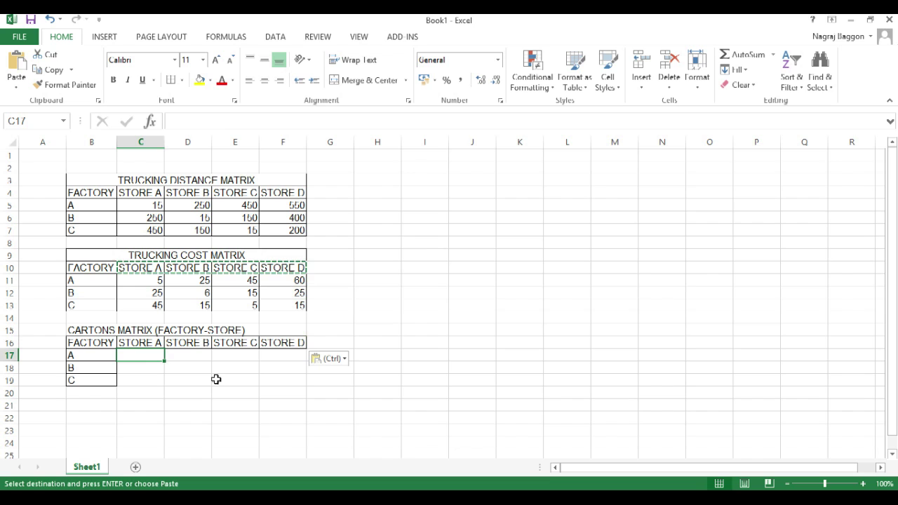
pyautogui.moveTo(97, 330); pyautogui.dragTo(273, 330)
pyautogui.click(356, 83)
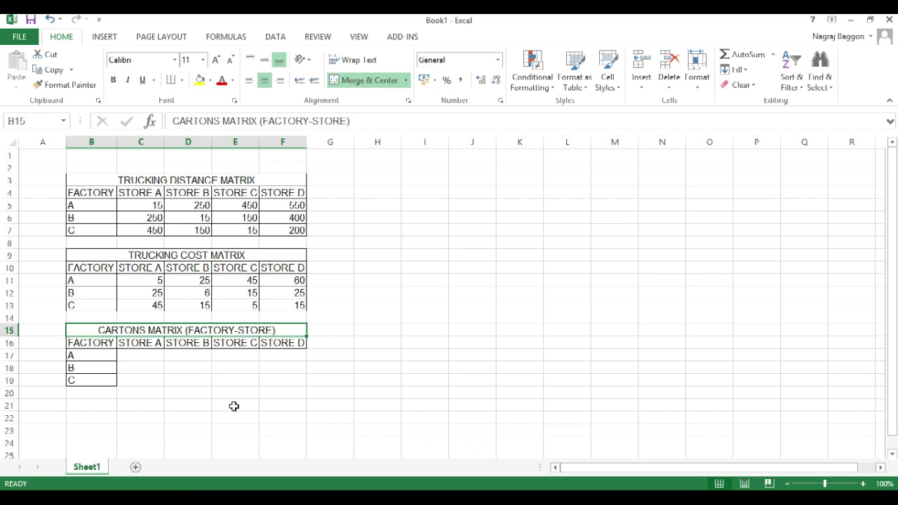
# Enter the placeholder value 1 for factories A, B and C under Store A in C17:C19.
pyautogui.click(149, 357)
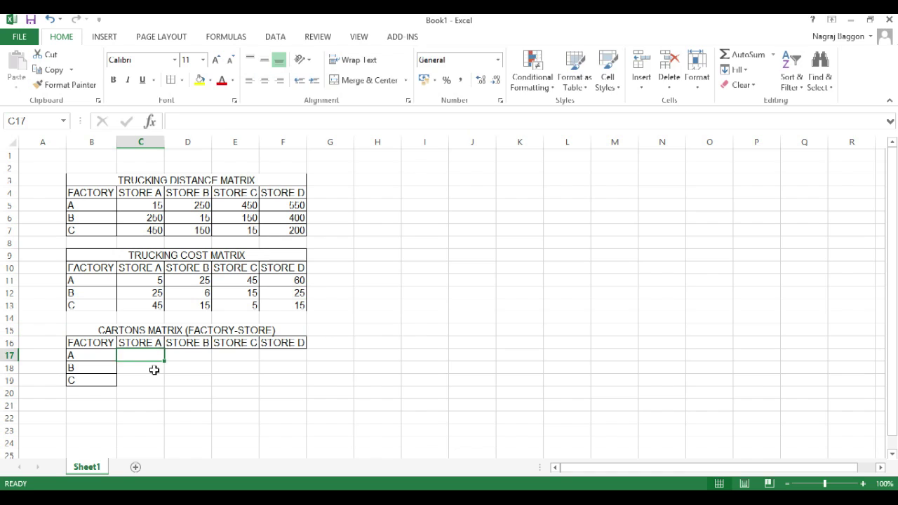
pyautogui.write('1')
pyautogui.press('Return')
pyautogui.write('1')
pyautogui.press('Return')
pyautogui.write('1')
pyautogui.press('Return')
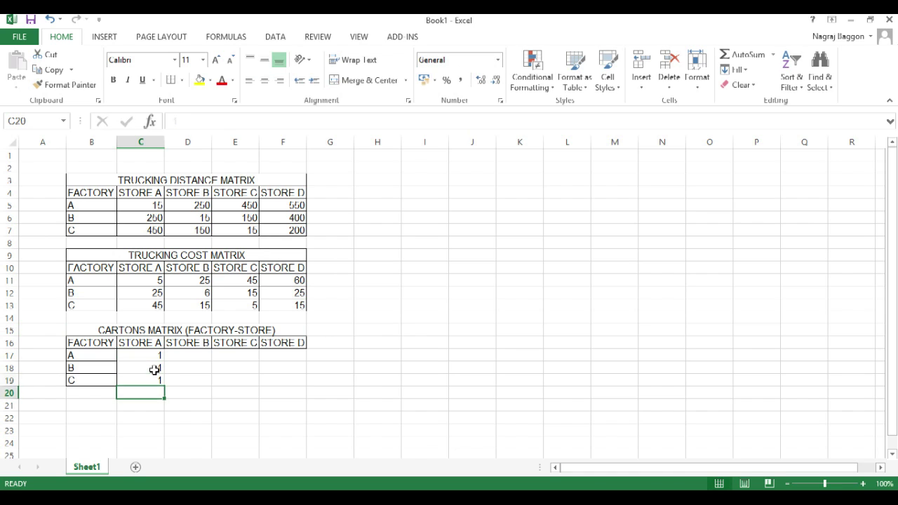
# Copy the Store A carton values C17:C19 across the other stores in D17:F19.
pyautogui.press('Up')
pyautogui.press('Up')
pyautogui.press('Up')
pyautogui.hotkey('shift', 'Down')
pyautogui.hotkey('shift', 'Down')
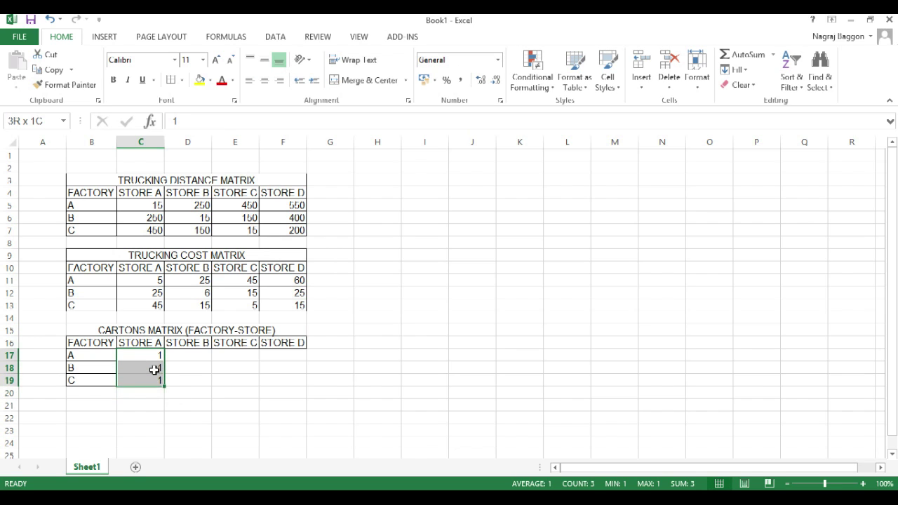
pyautogui.hotkey('ctrl', 'c')
pyautogui.press('Right')
pyautogui.hotkey('shift', 'Right')
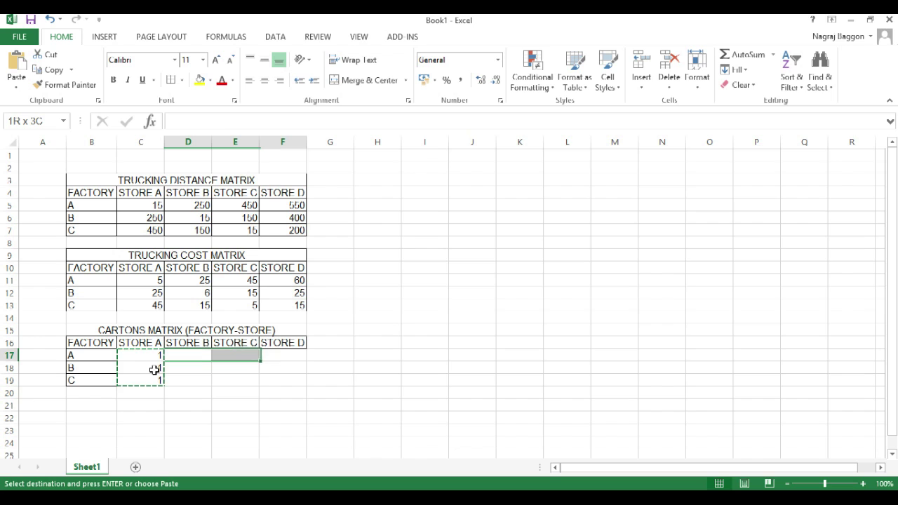
pyautogui.hotkey('shift', 'Right')
pyautogui.hotkey('shift', 'Down')
pyautogui.hotkey('shift', 'Down')
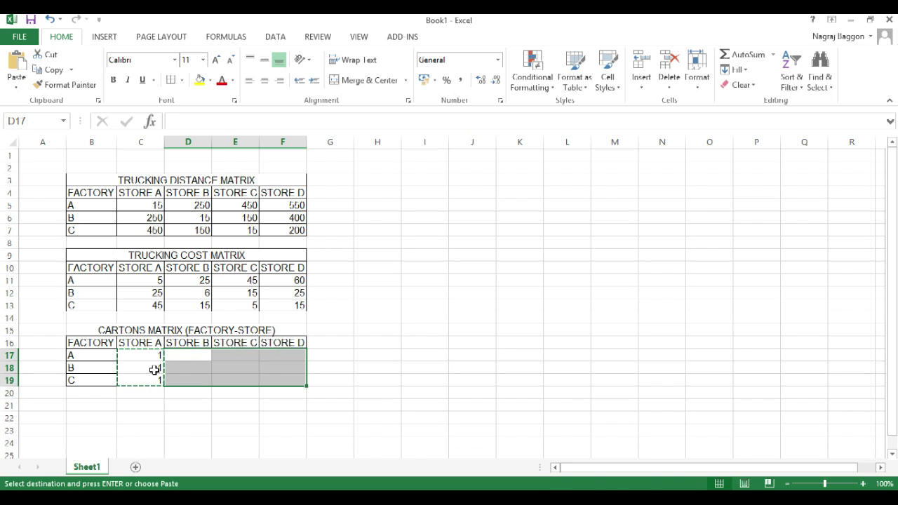
pyautogui.hotkey('ctrl', 'v')
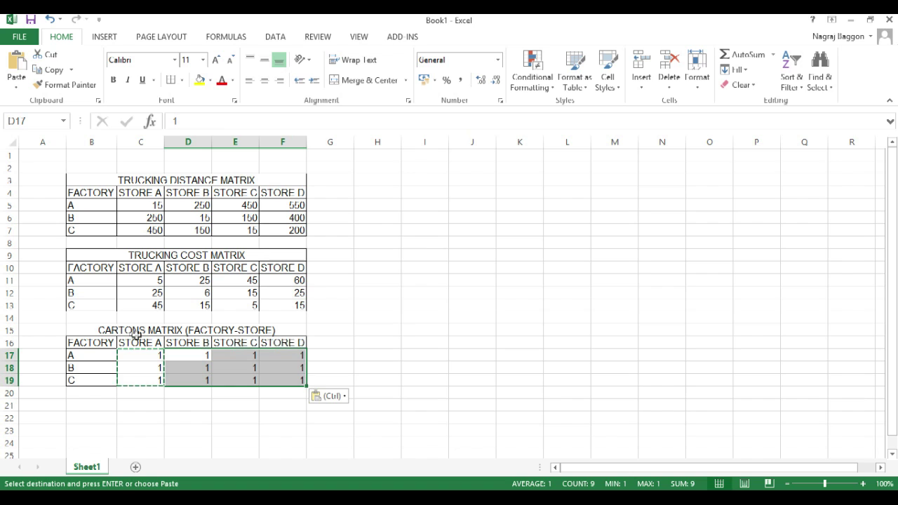
# Sum factory A's cartons in G17 with =SUM(C17:F17) and copy the formula to G18:G19.
pyautogui.click(347, 360)
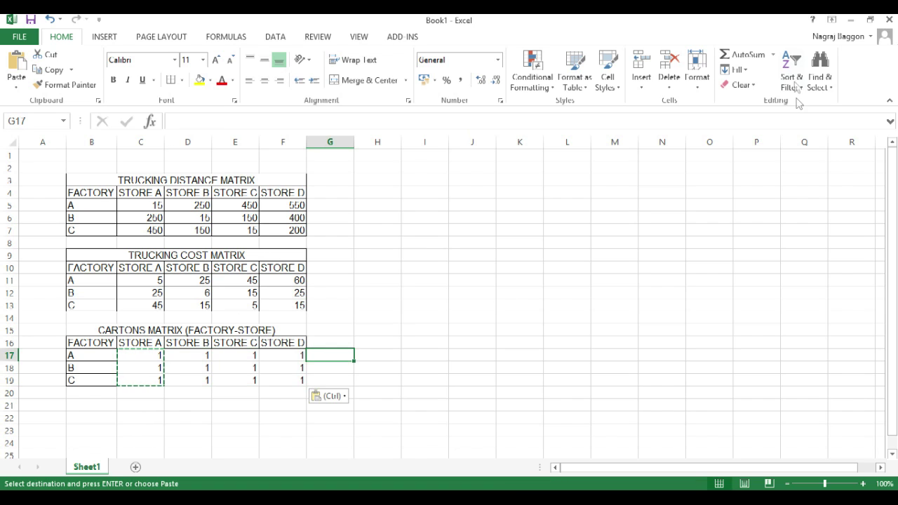
pyautogui.click(730, 56)
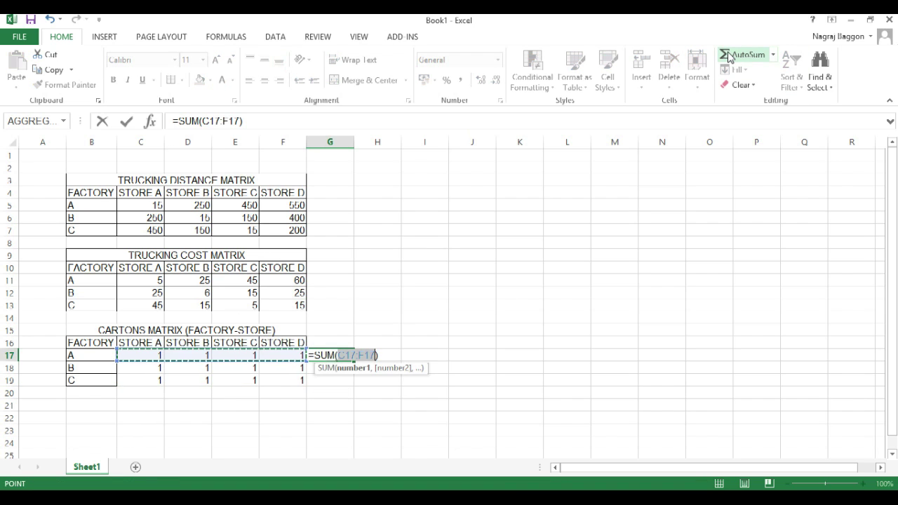
pyautogui.press('Return')
pyautogui.press('Up')
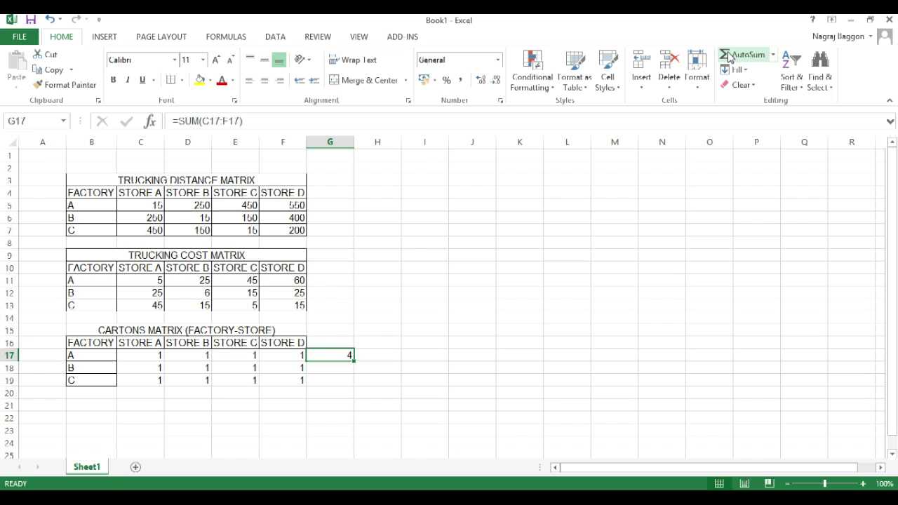
pyautogui.hotkey('ctrl', 'c')
pyautogui.press('Down')
pyautogui.hotkey('shift', 'Down')
pyautogui.hotkey('ctrl', 'v')
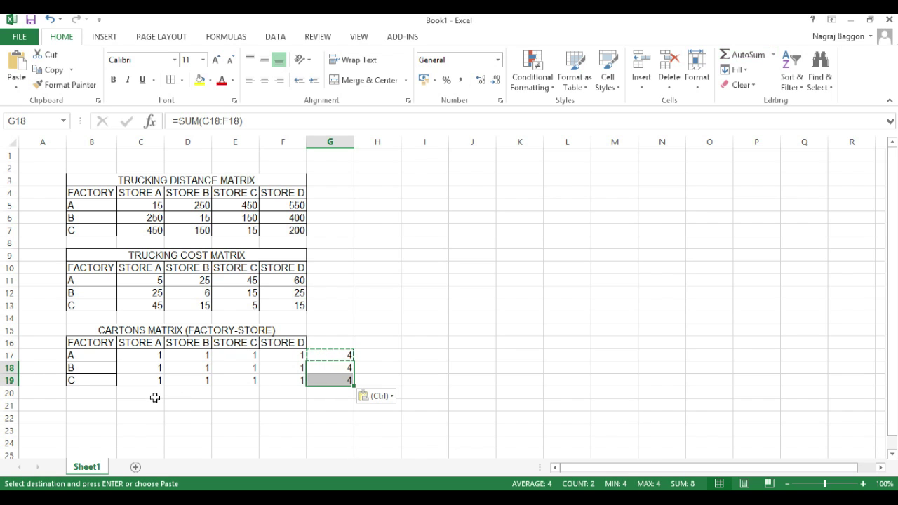
# Label the cartons matrix's total row in B20 and total column in G16 as TOTAL.
pyautogui.click(75, 392)
pyautogui.moveTo(175, 500)
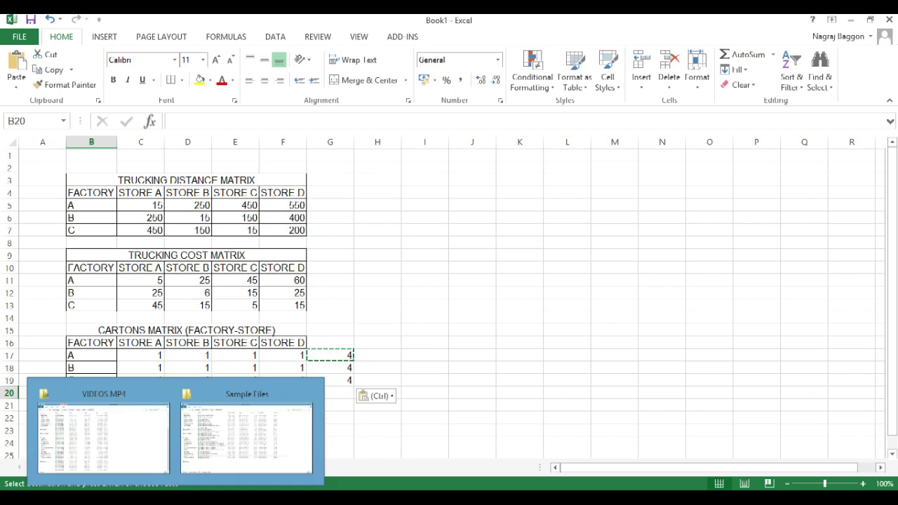
pyautogui.write('TOTAL')
pyautogui.press('Return')
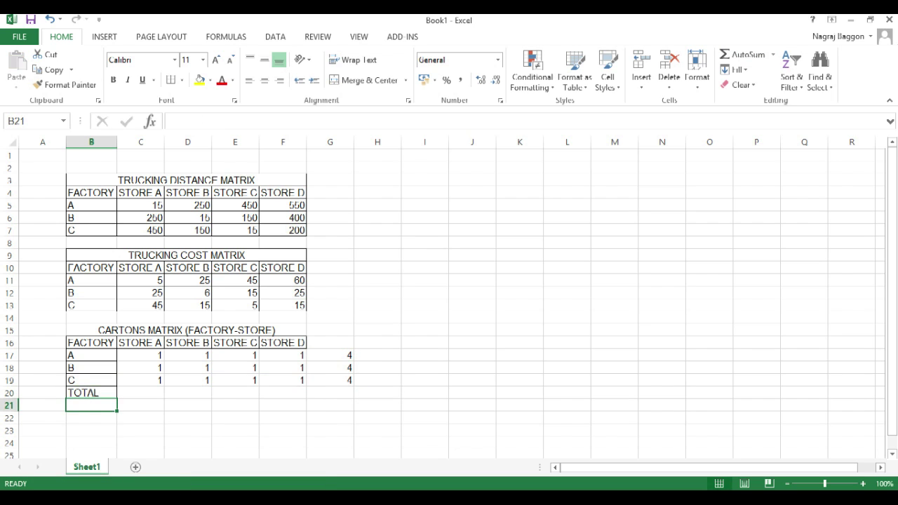
pyautogui.click(322, 345)
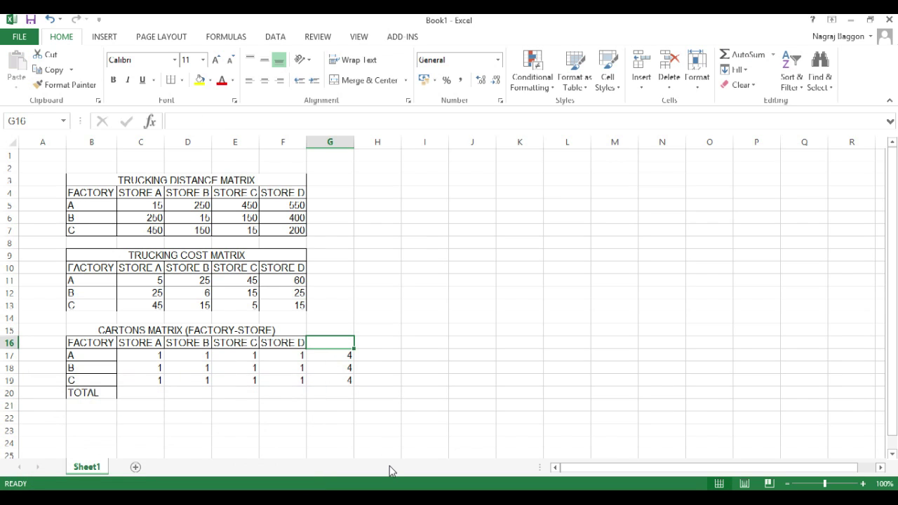
pyautogui.write('TOTAL')
pyautogui.press('Return')
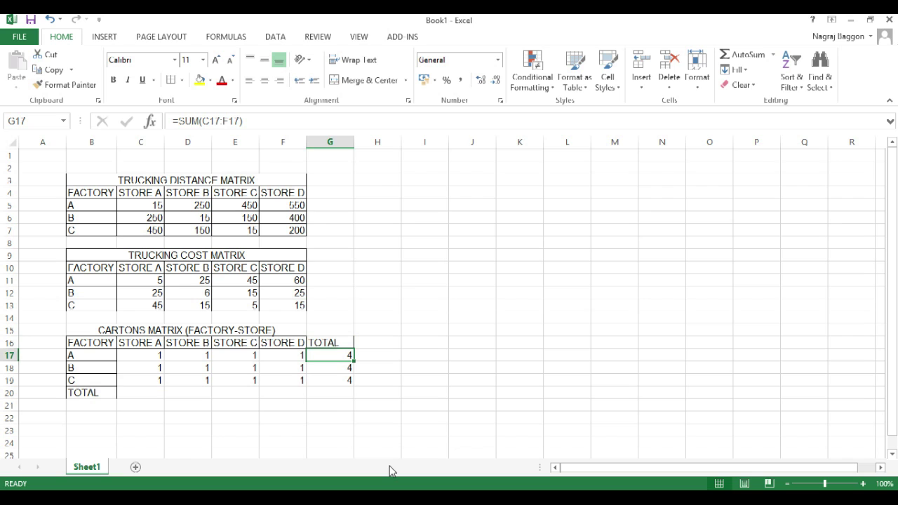
# Sum Store A's cartons in C20 with =SUM(C17:C19) and fill the formula across to G20.
pyautogui.click(133, 391)
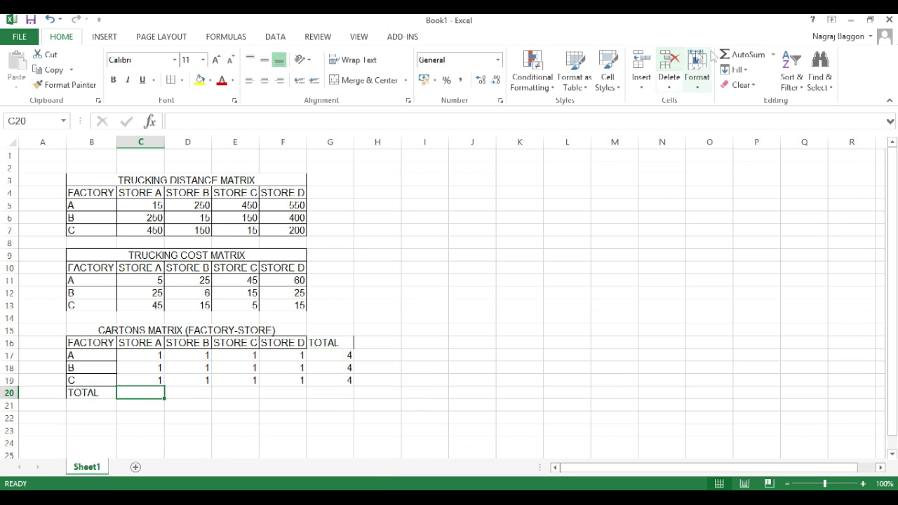
pyautogui.click(744, 54)
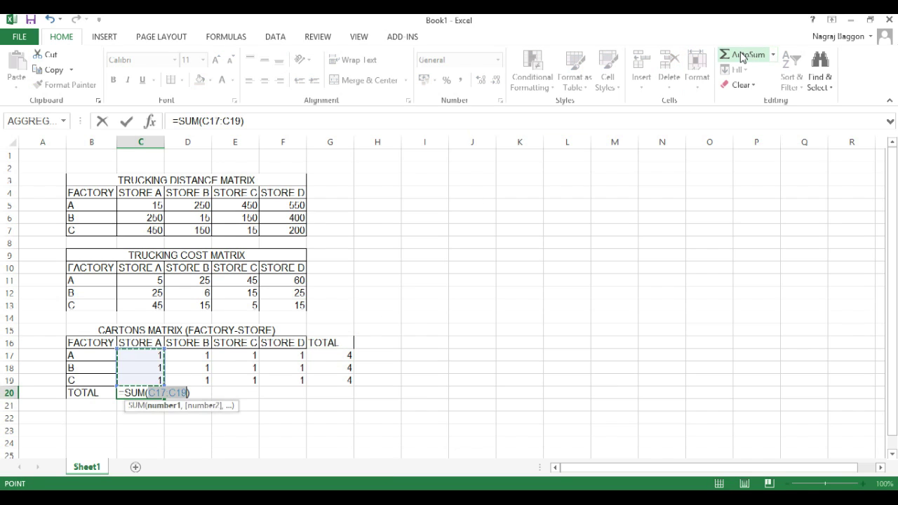
pyautogui.press('Return')
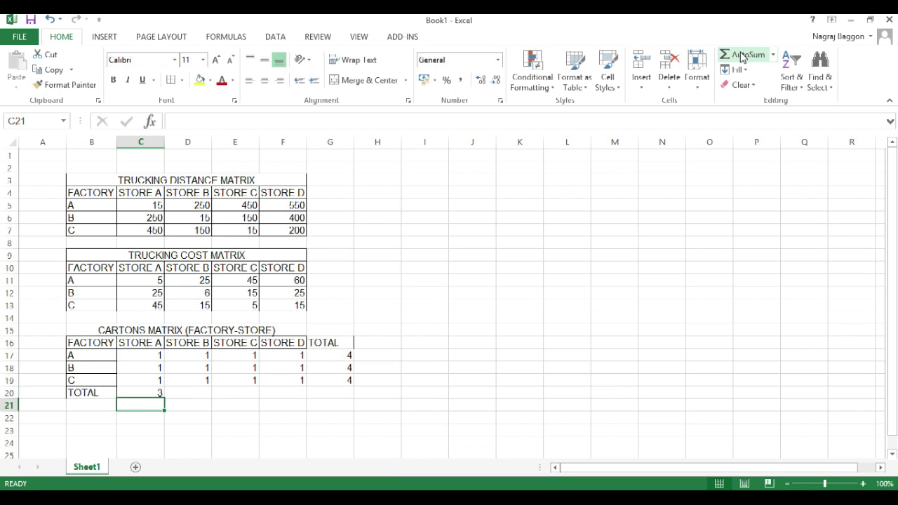
pyautogui.click(141, 393)
pyautogui.moveTo(165, 400); pyautogui.dragTo(341, 393)
# Re-merge and center the cartons matrix title across B15:G15 and apply all borders to B15:G20.
pyautogui.moveTo(110, 330); pyautogui.dragTo(315, 332)
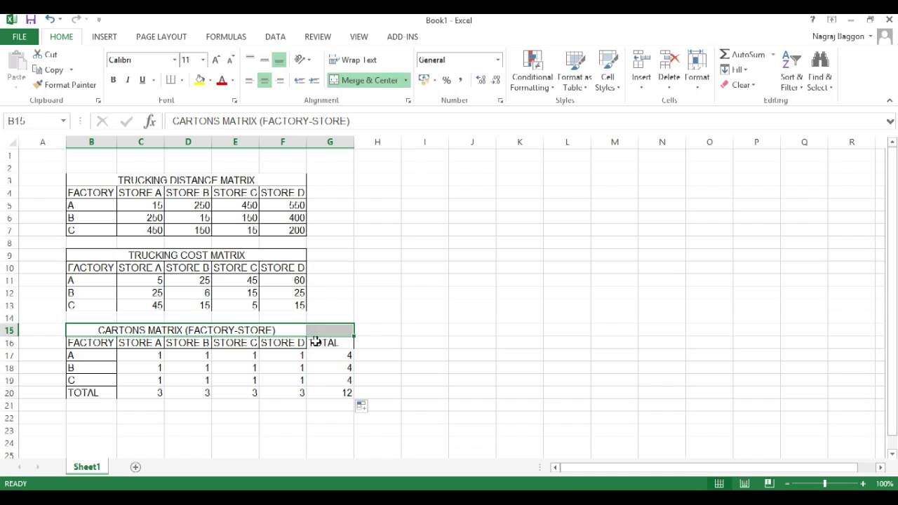
pyautogui.click(352, 83)
pyautogui.click(353, 83)
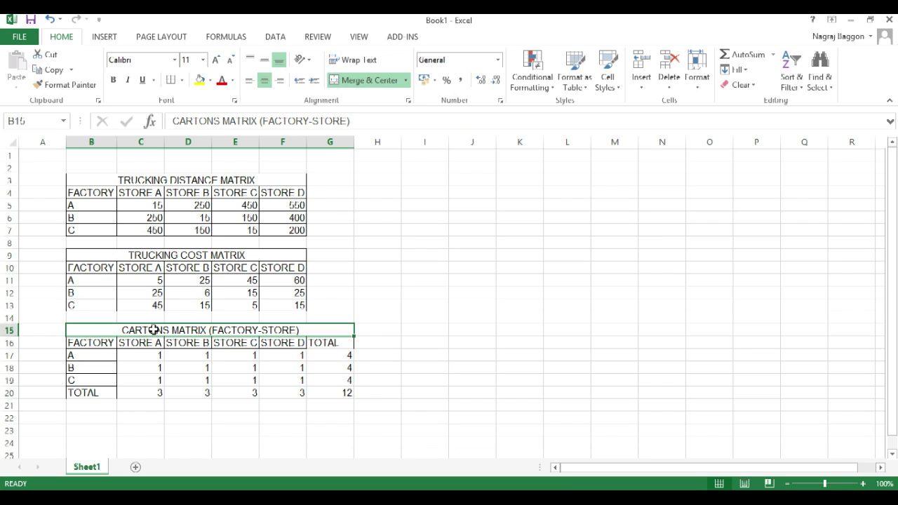
pyautogui.moveTo(154, 329); pyautogui.dragTo(156, 392)
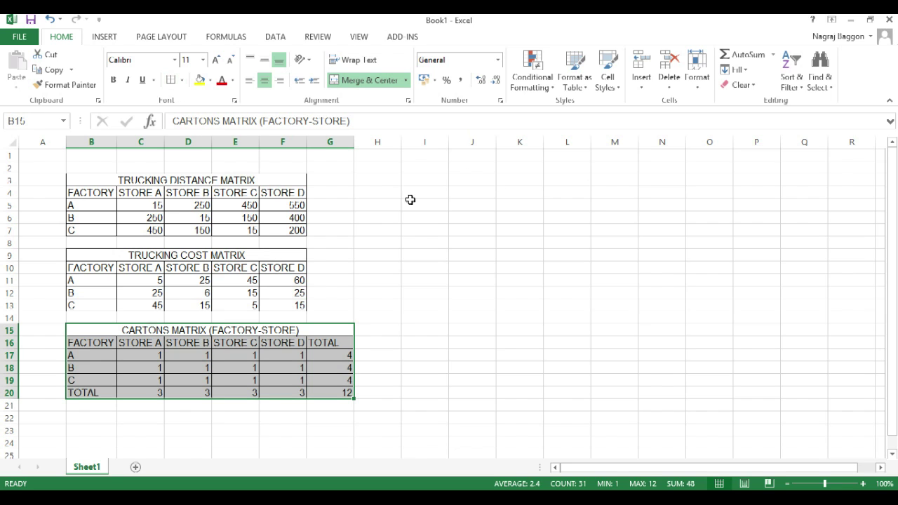
# Enter the title TOTAL TRUCKING COST MATRIX in J3.
pyautogui.click(459, 175)
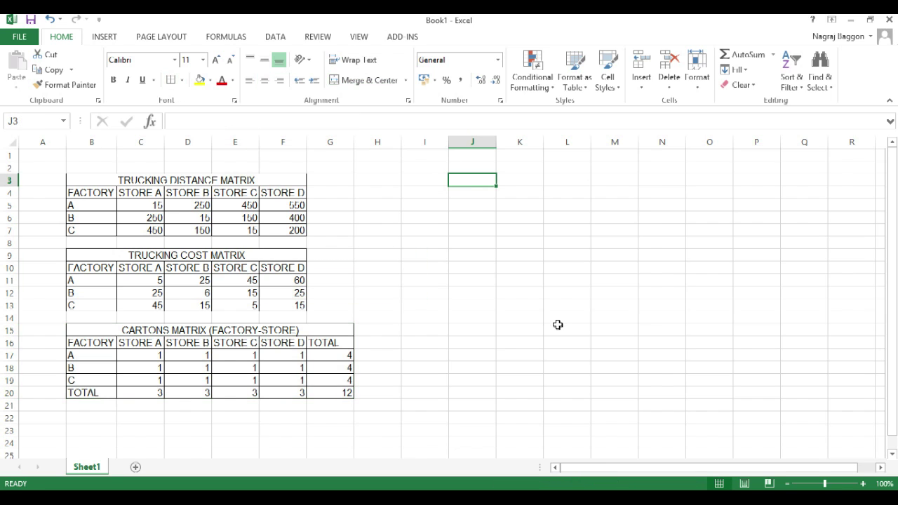
pyautogui.write('TOTAL T')
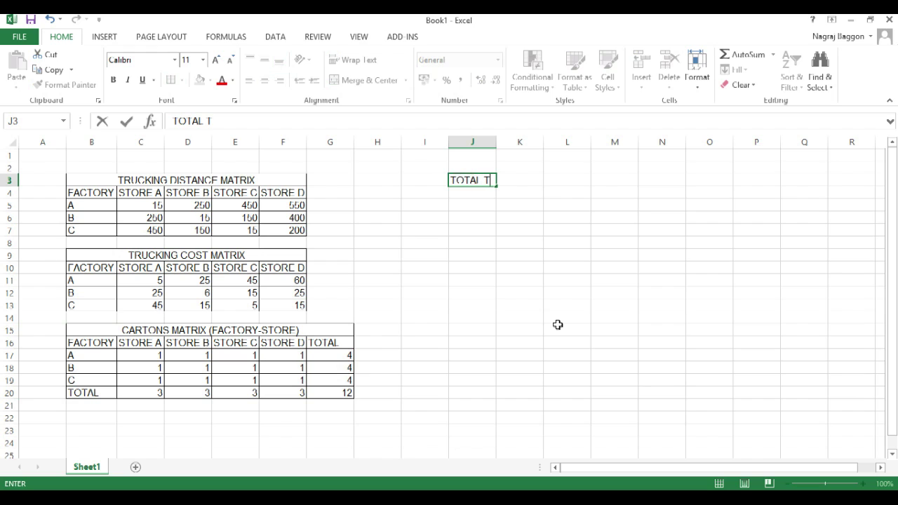
pyautogui.write('RUCKING CO')
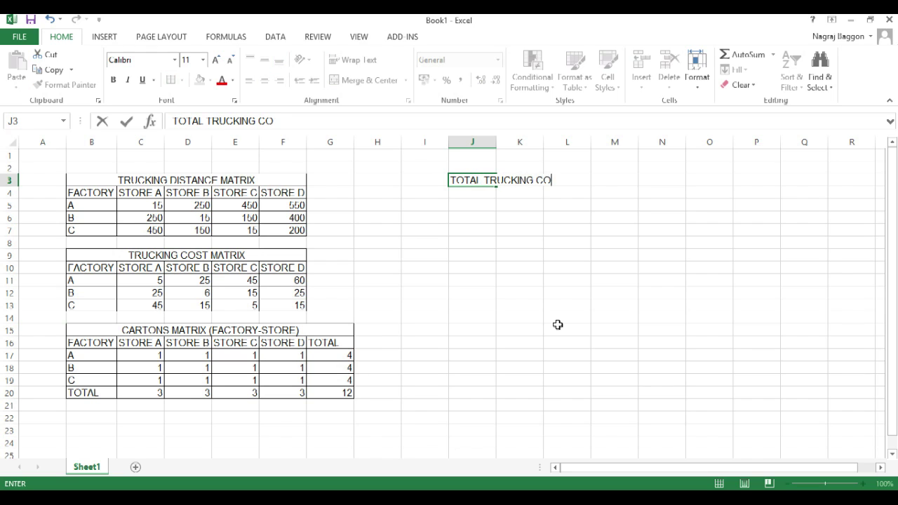
pyautogui.write('ST MATRIX')
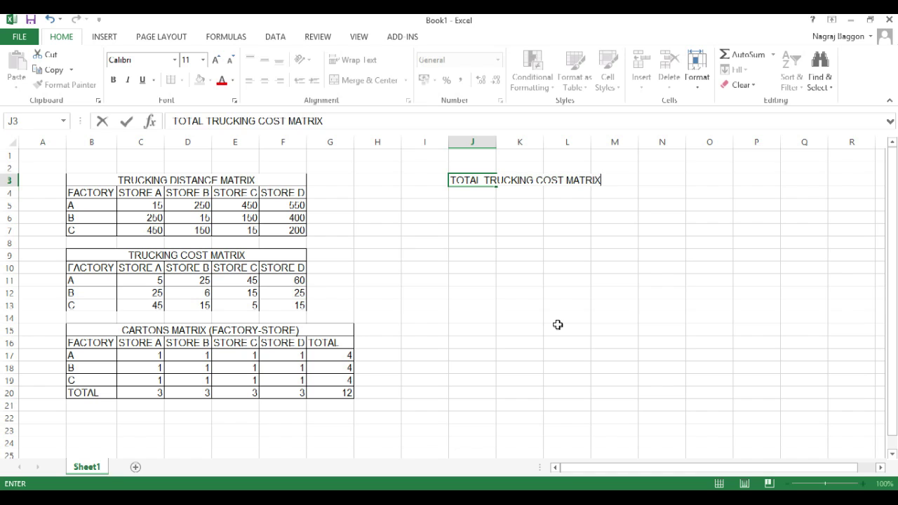
pyautogui.press('Return')
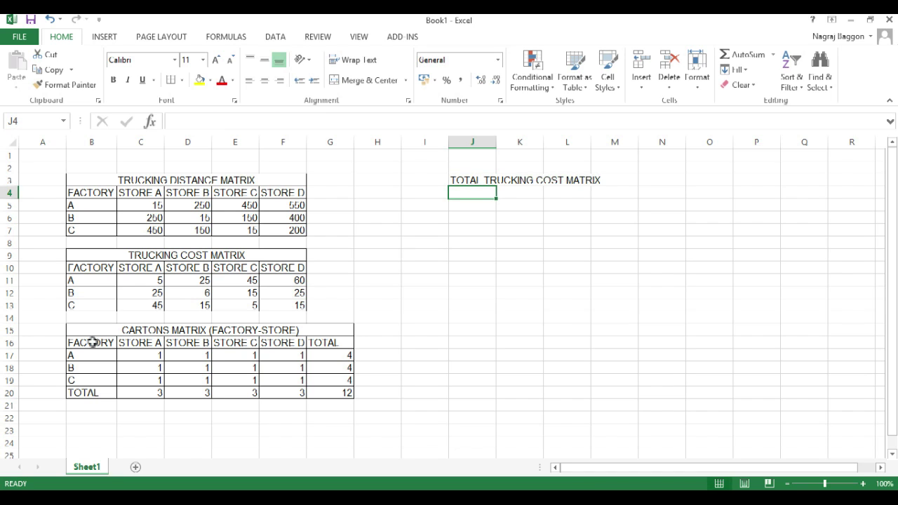
# Copy the cartons matrix's headers, factory rows and row totals from B16:G19 to the range starting at J4.
pyautogui.moveTo(91, 342); pyautogui.dragTo(334, 383)
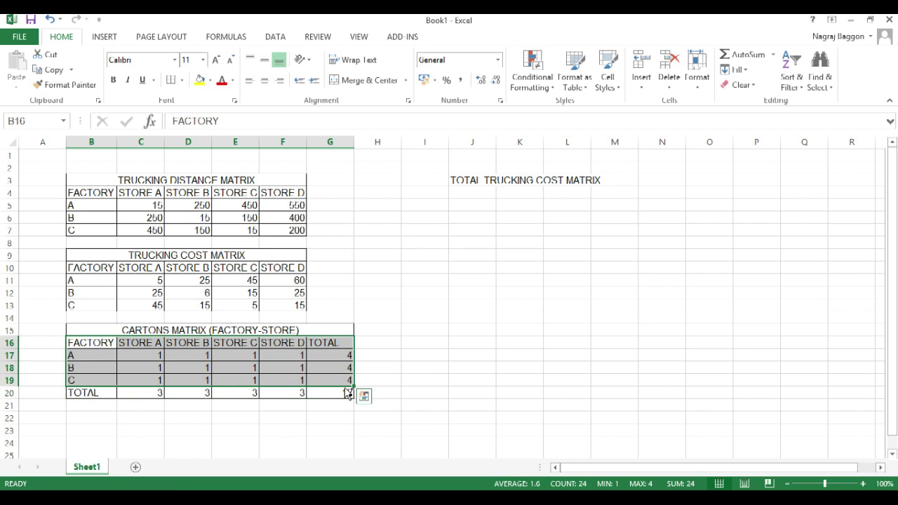
pyautogui.hotkey('ctrl', 'c')
pyautogui.click(467, 192)
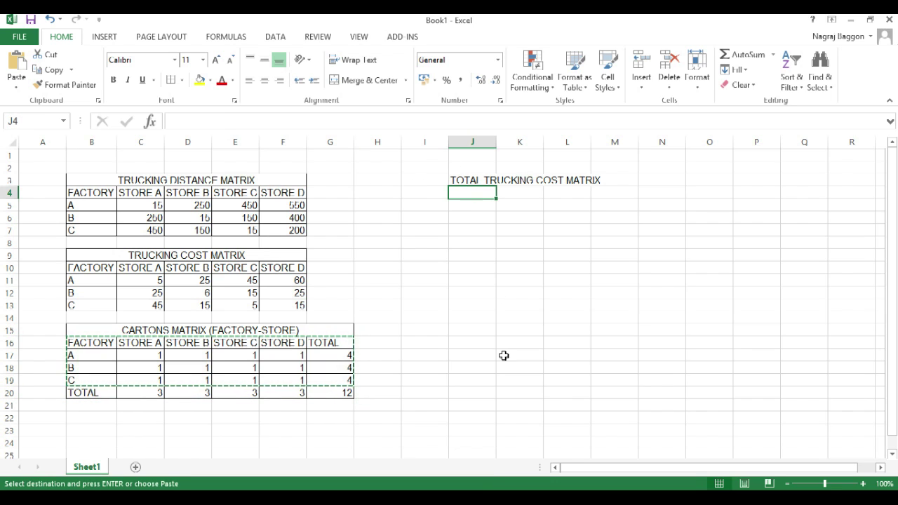
pyautogui.hotkey('ctrl', 'v')
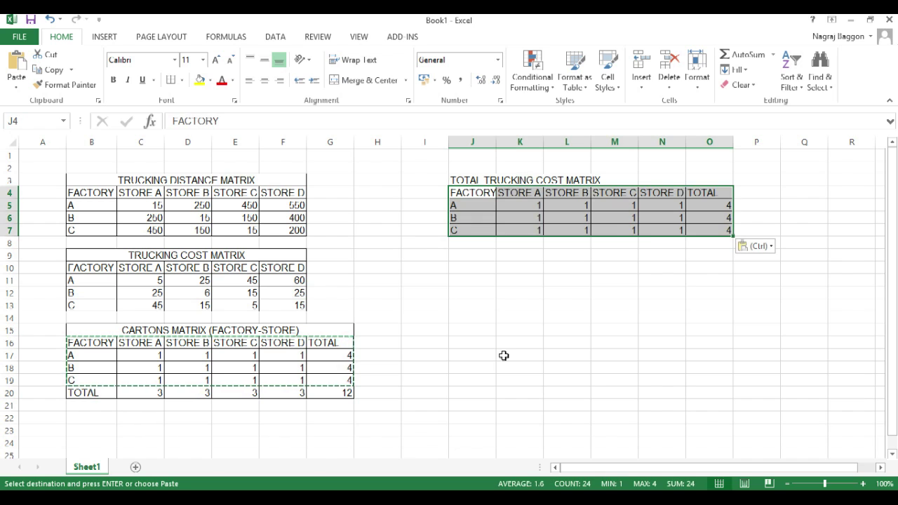
# Merge and center the total trucking cost title across J3:O3 and autofit column J.
pyautogui.doubleClick(495, 142)
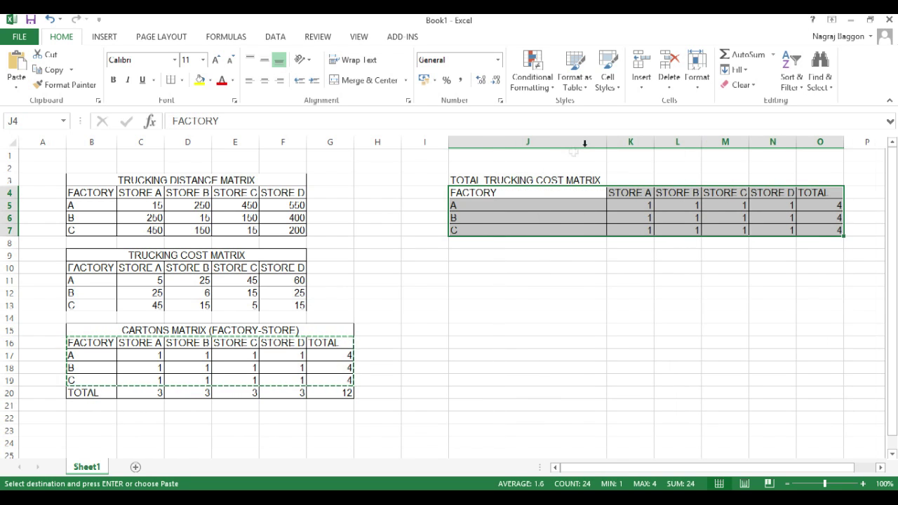
pyautogui.moveTo(546, 177); pyautogui.dragTo(808, 177)
pyautogui.click(365, 80)
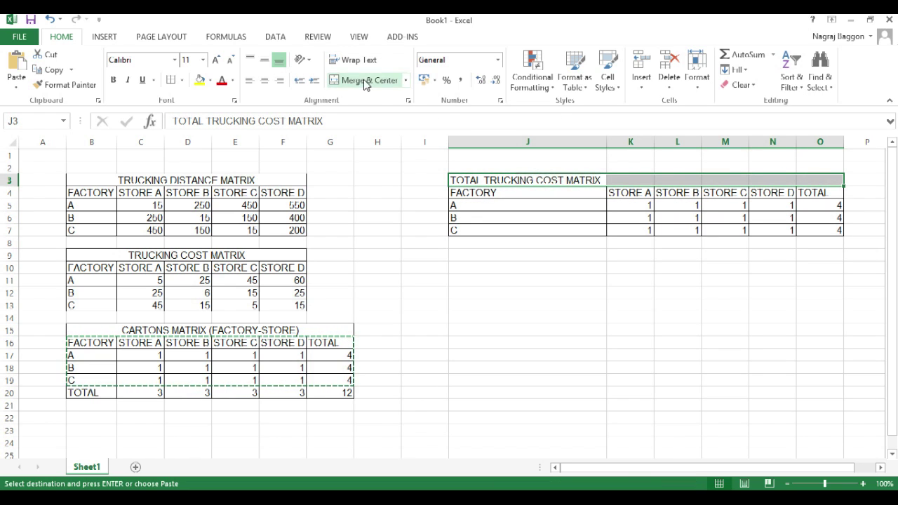
pyautogui.doubleClick(607, 140)
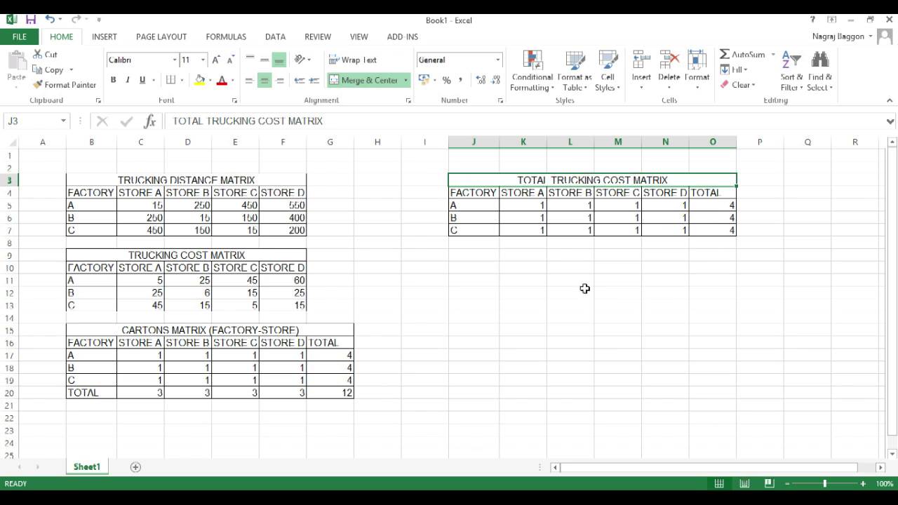
# Calculate factory A's total trucking cost to Store A in K5 with =C17*C11.
pyautogui.click(525, 205)
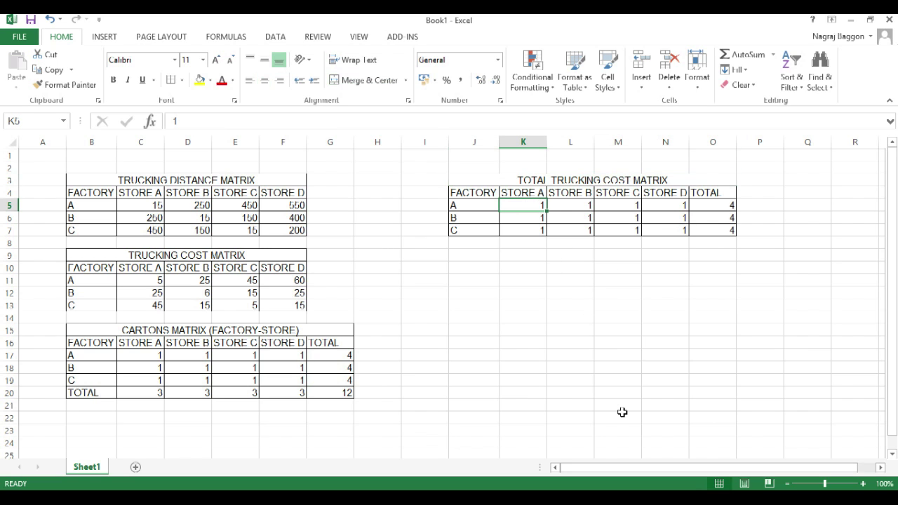
pyautogui.write('=')
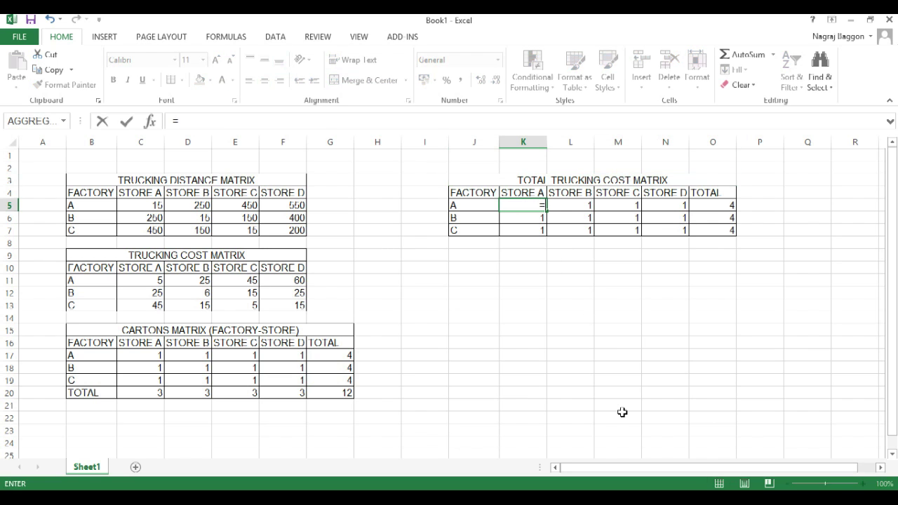
pyautogui.click(133, 356)
pyautogui.write('*')
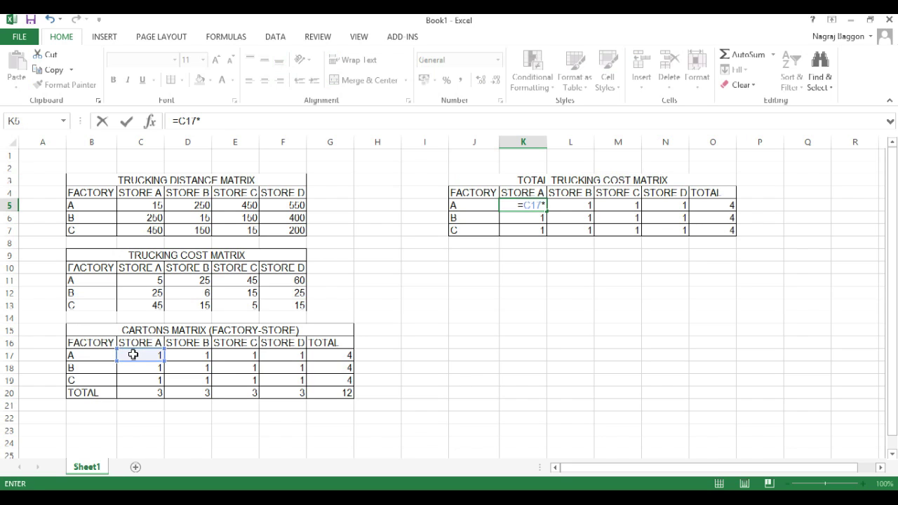
pyautogui.click(138, 278)
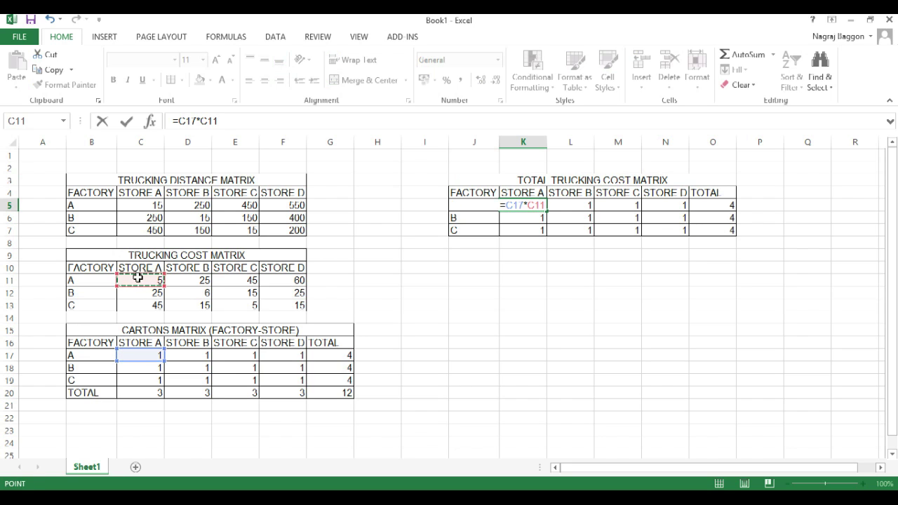
pyautogui.press('Return')
# Copy the K5 cost formula to K6:N7 for factories B and C.
pyautogui.press('Up')
pyautogui.hotkey('ctrl', 'c')
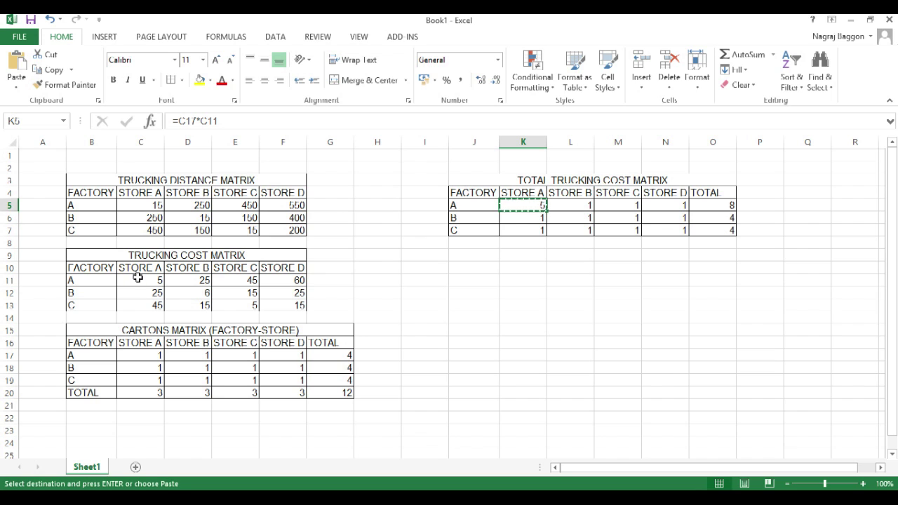
pyautogui.press('Down')
pyautogui.hotkey('shift', 'Down')
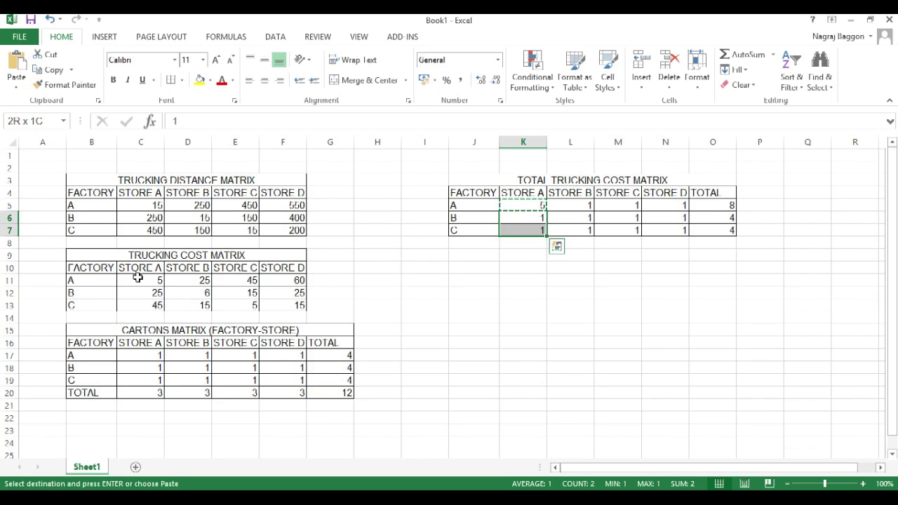
pyautogui.hotkey('shift', 'Right')
pyautogui.hotkey('shift', 'Right')
pyautogui.hotkey('shift', 'Right')
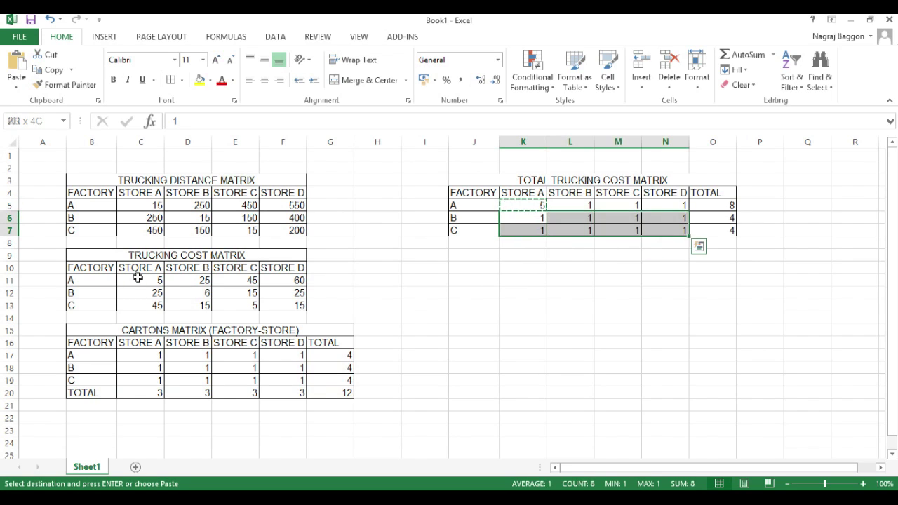
pyautogui.hotkey('ctrl', 'v')
# Paste the copied K5 cost formula into L5:N5 to complete factory A's row.
pyautogui.press('Up')
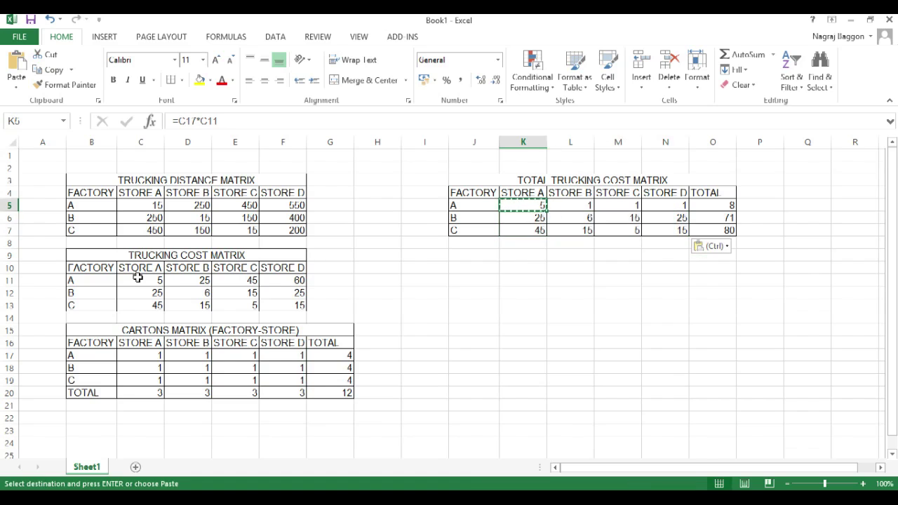
pyautogui.press('Right')
pyautogui.hotkey('shift', 'Right')
pyautogui.hotkey('shift', 'Right')
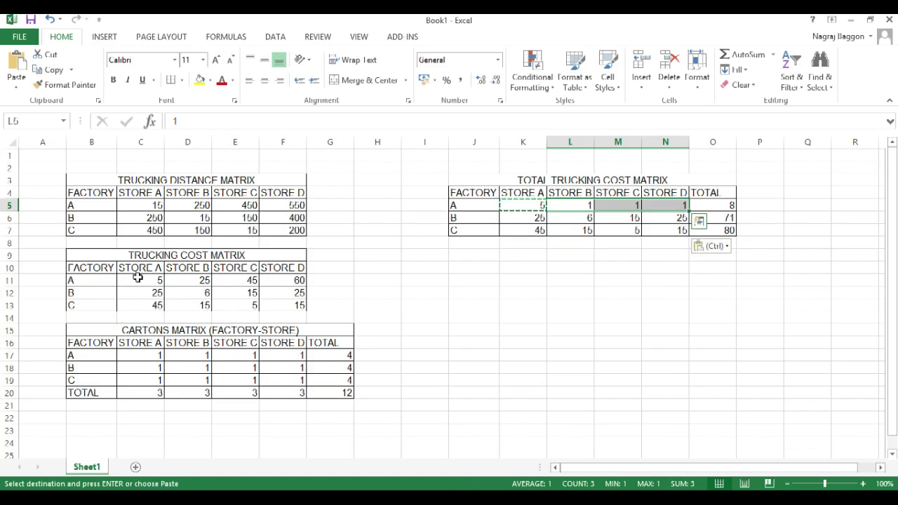
pyautogui.hotkey('ctrl', 'v')
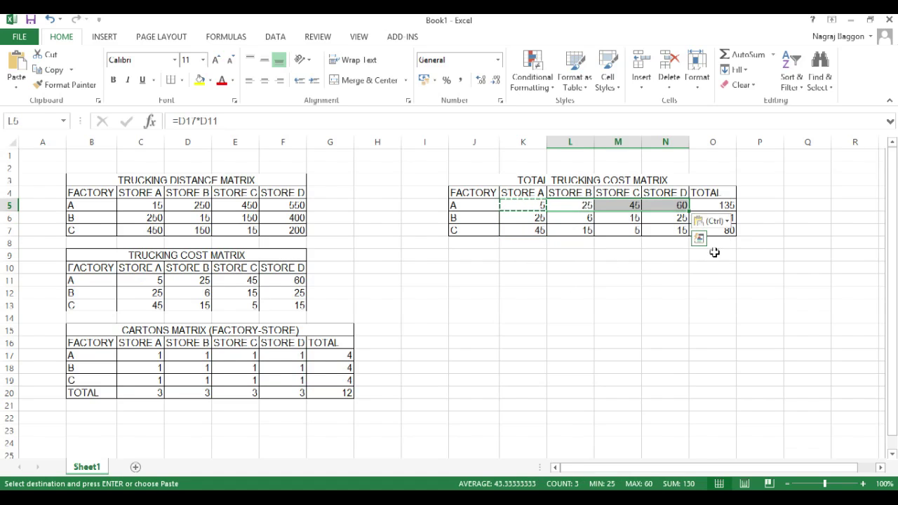
# Sum the factories' total trucking costs in O8 with =SUM(O5:O7).
pyautogui.click(715, 244)
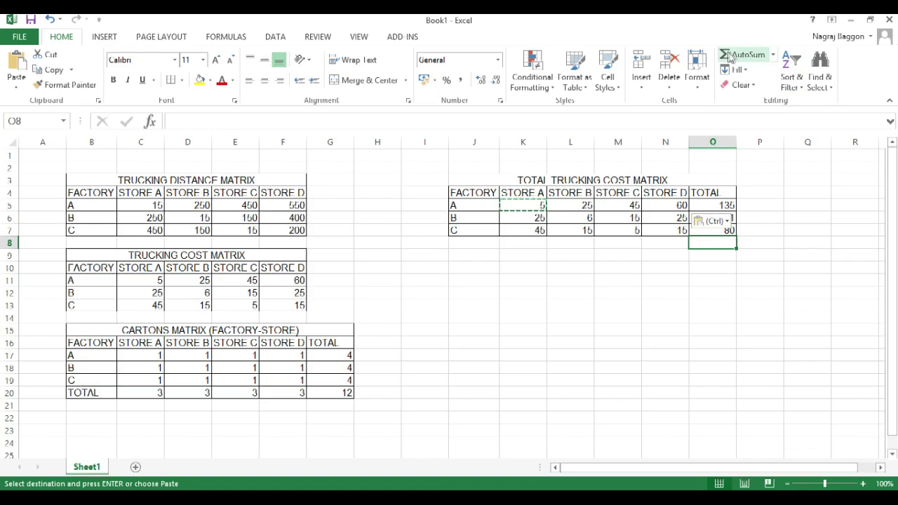
pyautogui.click(726, 56)
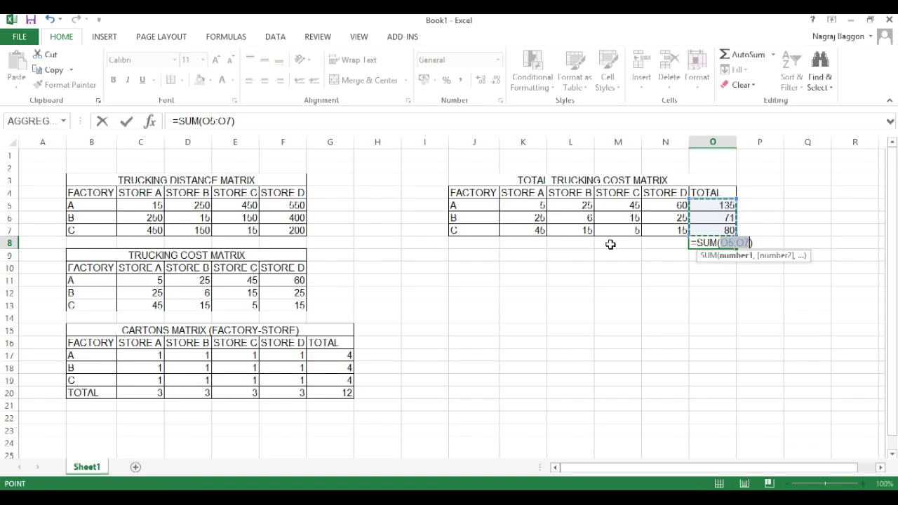
pyautogui.press('Return')
# Label the overall sum GRAND TOTAL in M8 and merge and center the label across M8:N8.
pyautogui.press('Up')
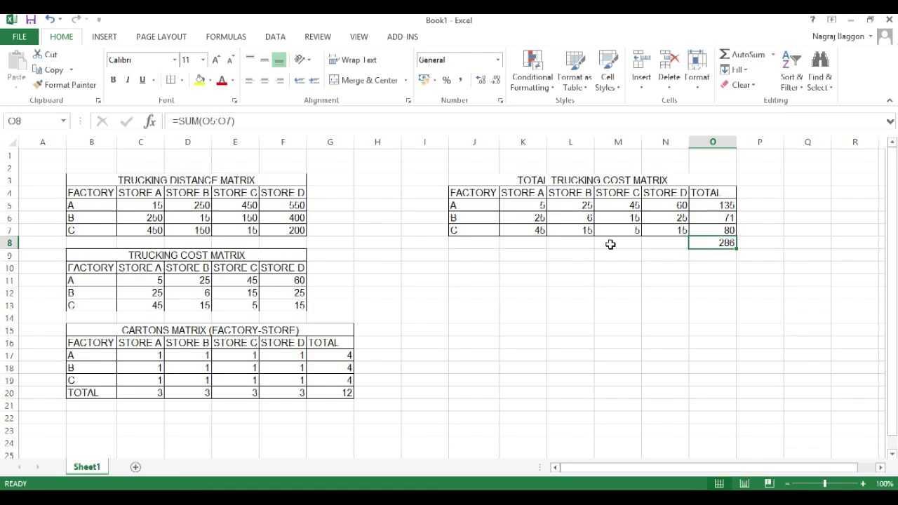
pyautogui.press('Left')
pyautogui.press('Left')
pyautogui.write('G')
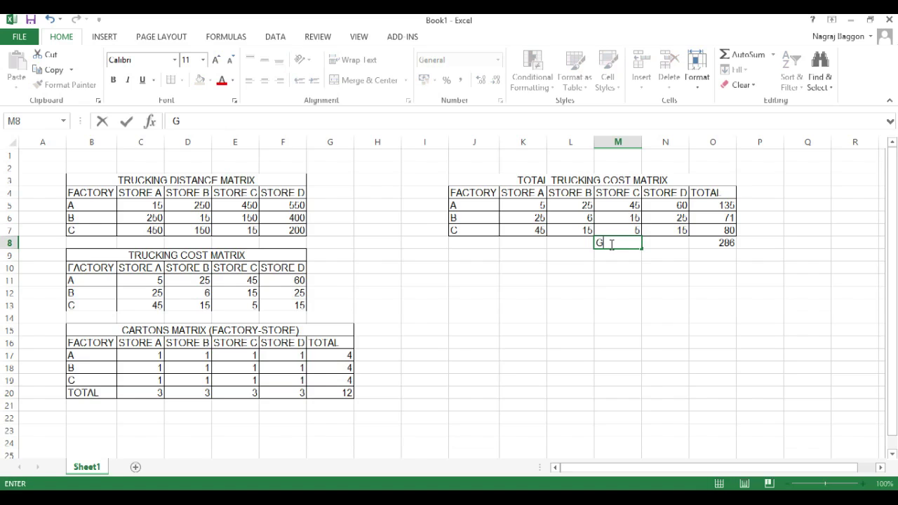
pyautogui.write('RAND TOTAL')
pyautogui.press('Return')
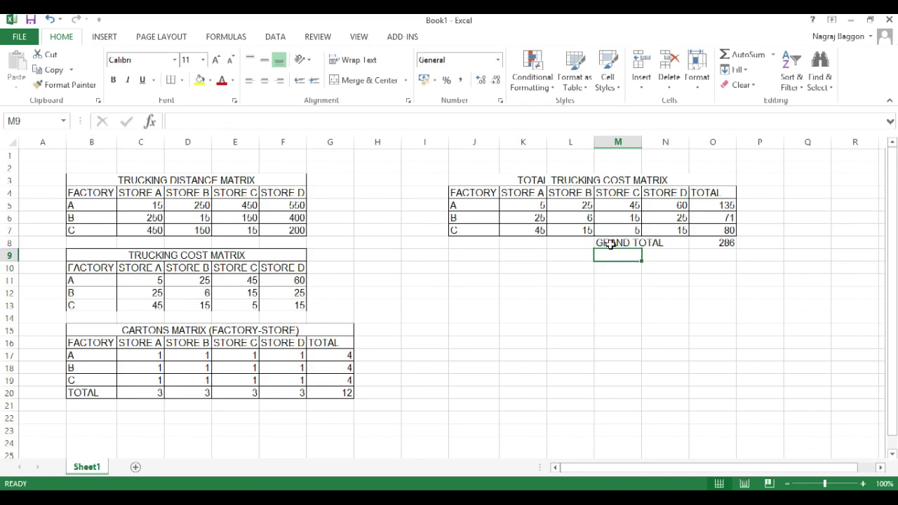
pyautogui.click(612, 245)
pyautogui.hotkey('shift', 'Right')
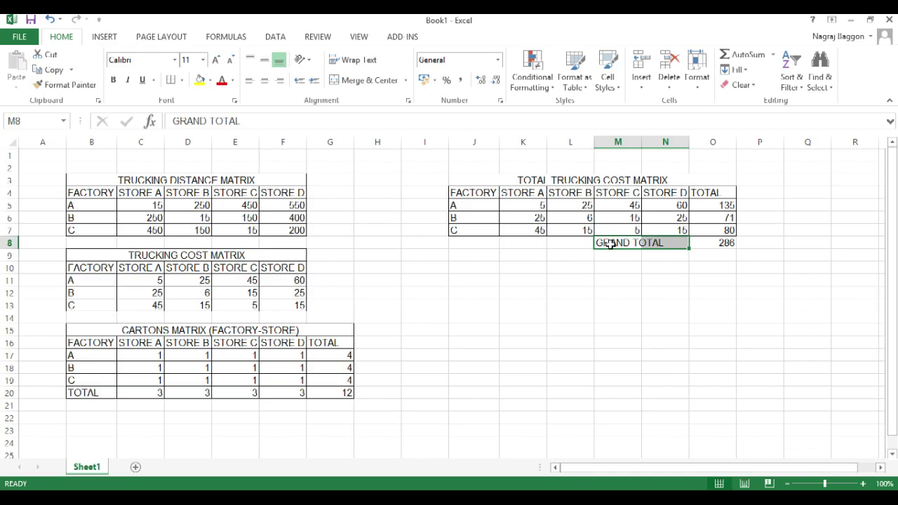
pyautogui.click(370, 80)
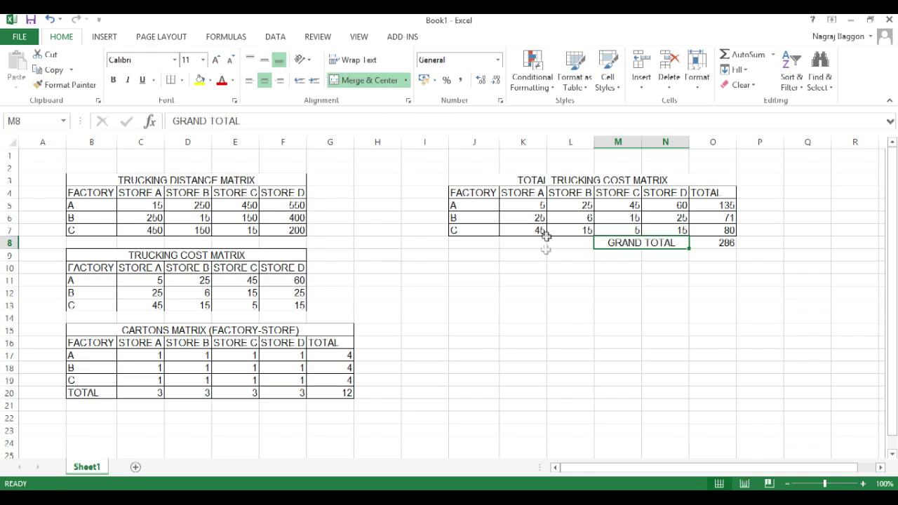
# Start Solver with the grand total cell O8 as the objective and set it to Min.
pyautogui.click(706, 245)
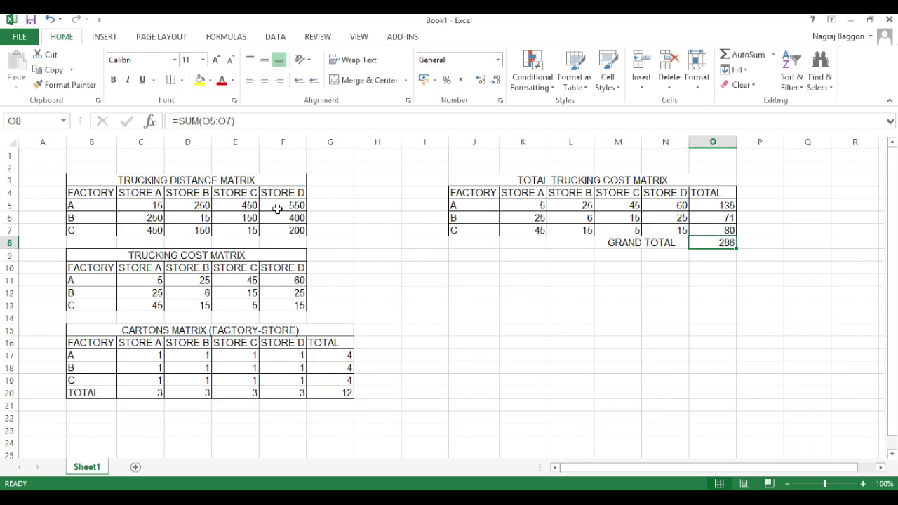
pyautogui.click(284, 44)
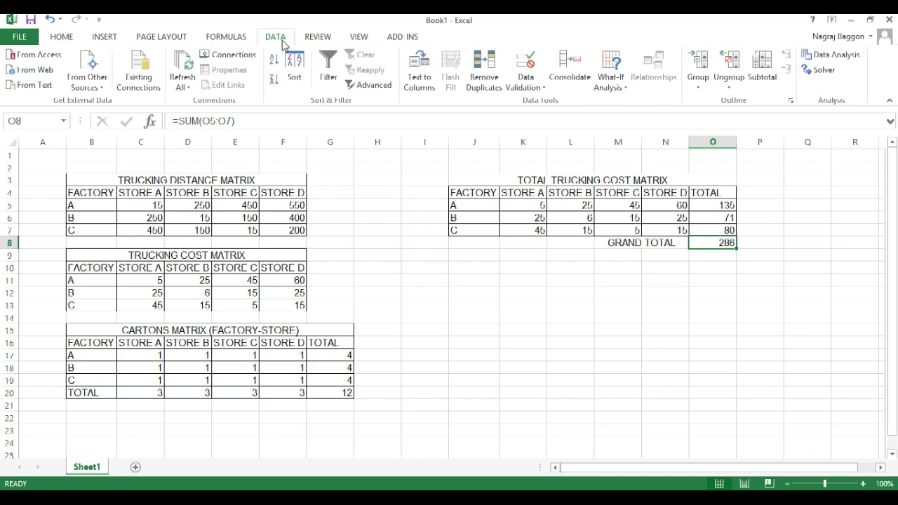
pyautogui.click(816, 72)
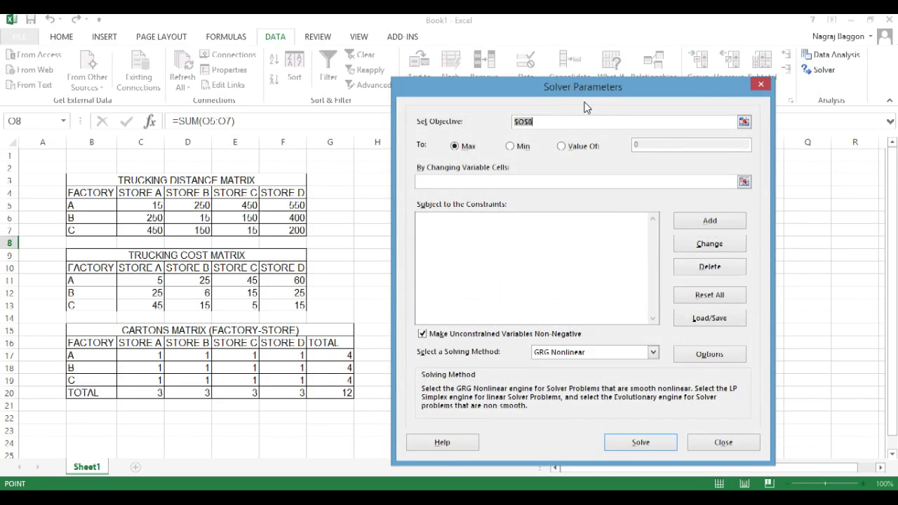
pyautogui.click(509, 146)
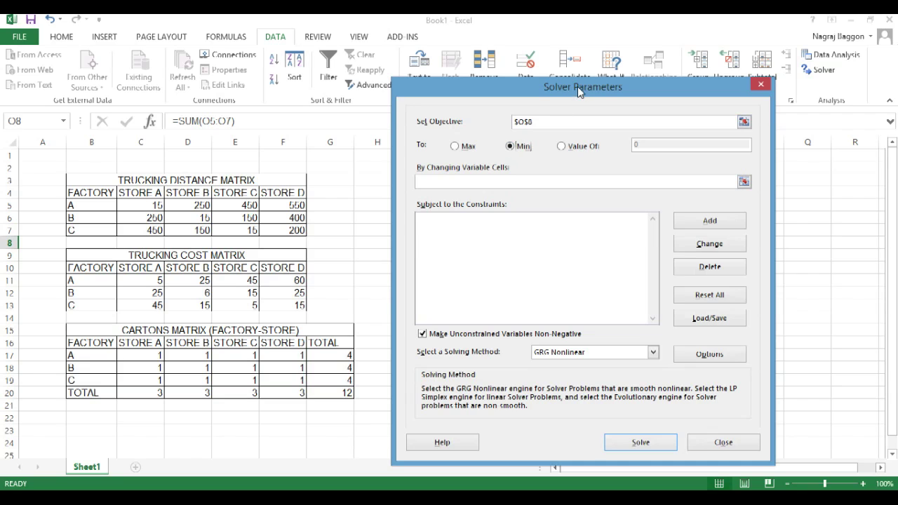
# Set Solver's changing variable cells to the carton quantities in C17:F19.
pyautogui.moveTo(578, 86); pyautogui.dragTo(465, 129)
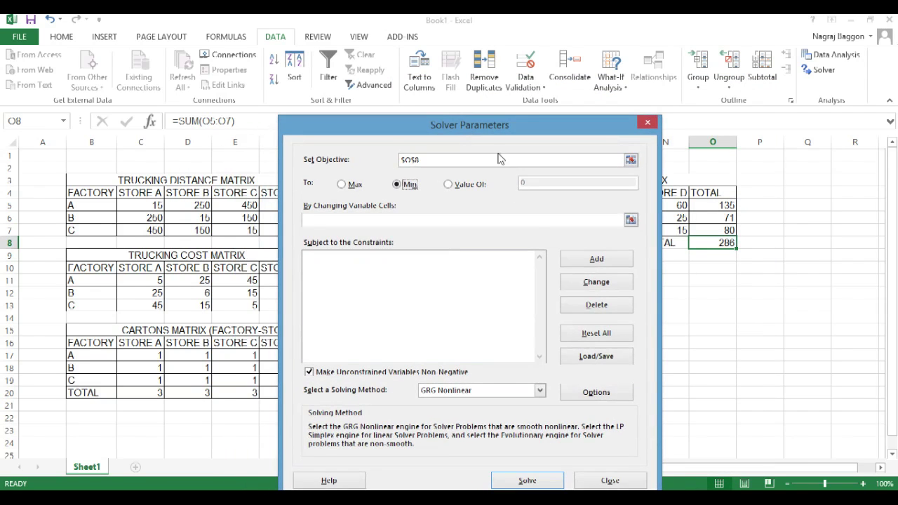
pyautogui.click(631, 221)
pyautogui.moveTo(144, 356); pyautogui.dragTo(280, 377)
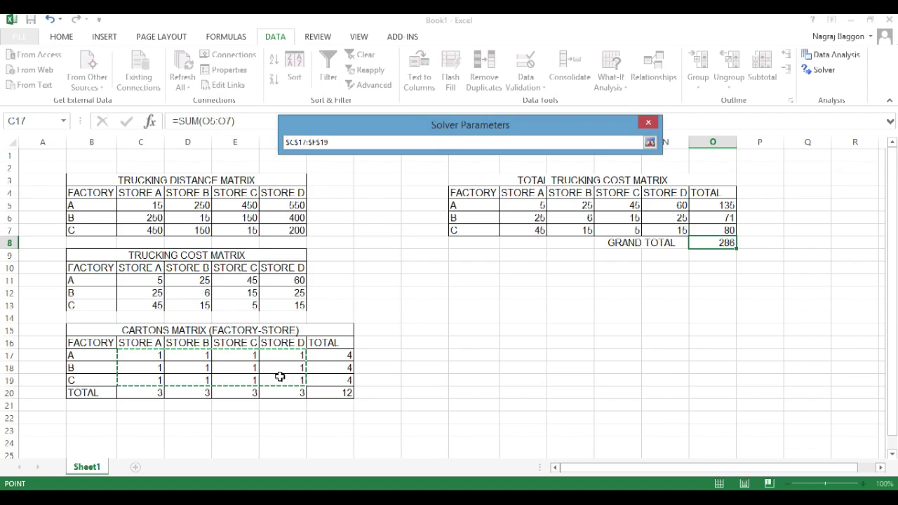
pyautogui.press('Return')
# Add a Solver constraint limiting factory A's carton total in G17 to <= 200.
pyautogui.click(593, 259)
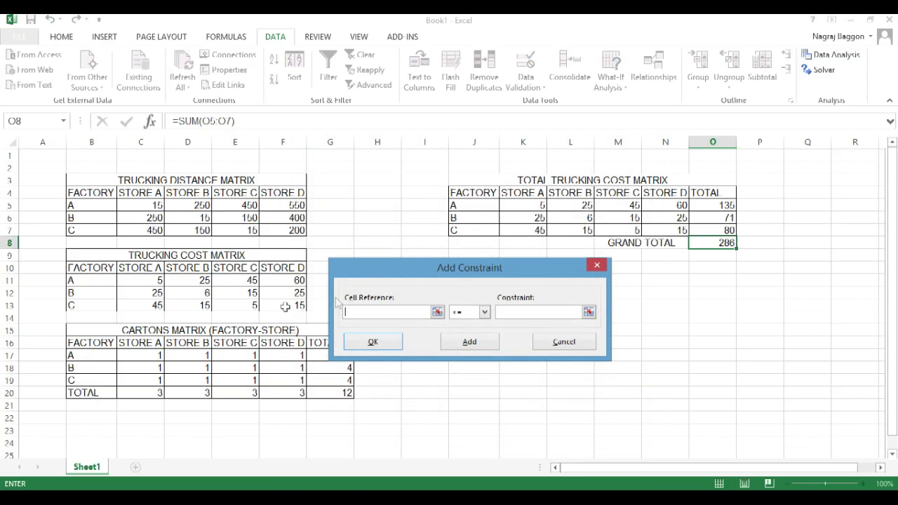
pyautogui.moveTo(493, 277); pyautogui.dragTo(499, 278)
pyautogui.click(325, 355)
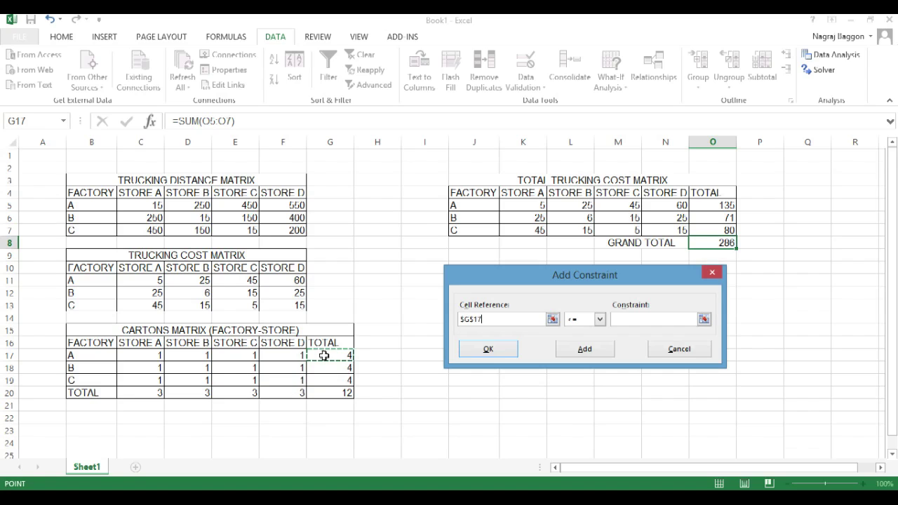
pyautogui.click(629, 320)
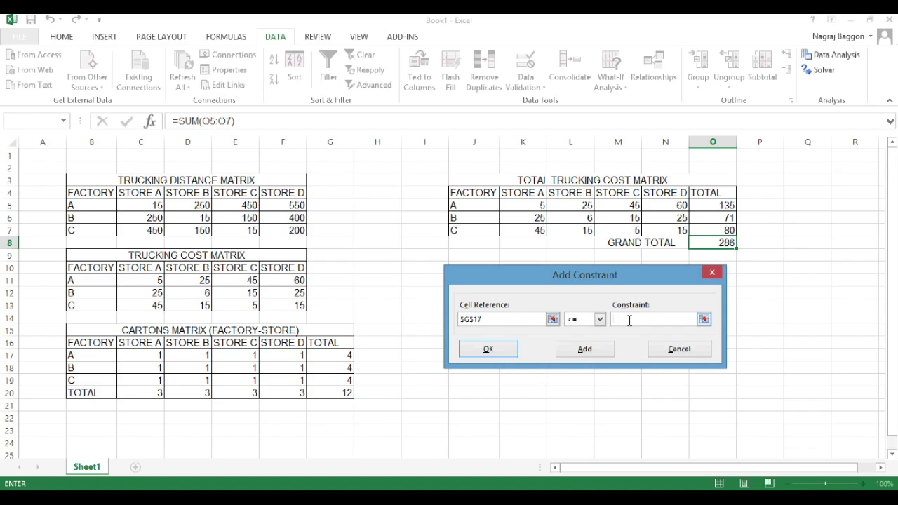
pyautogui.write('100')
pyautogui.click(591, 349)
# Add a constraint limiting factory B's carton total in G18 to <= 350.
pyautogui.click(314, 370)
pyautogui.press('Tab')
pyautogui.press('Tab')
pyautogui.write('350')
pyautogui.click(600, 351)
# Add a constraint limiting factory C's carton total in G19 to <= 550.
pyautogui.click(337, 380)
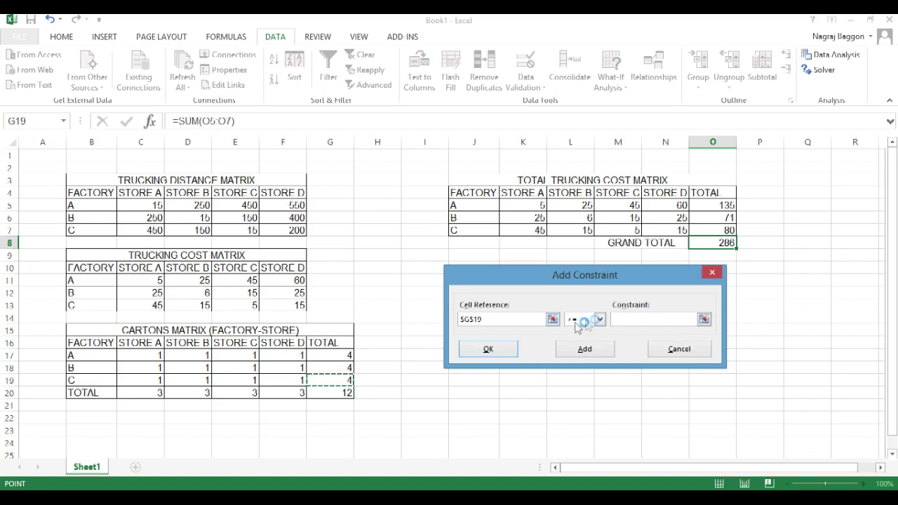
pyautogui.click(622, 319)
pyautogui.write('150')
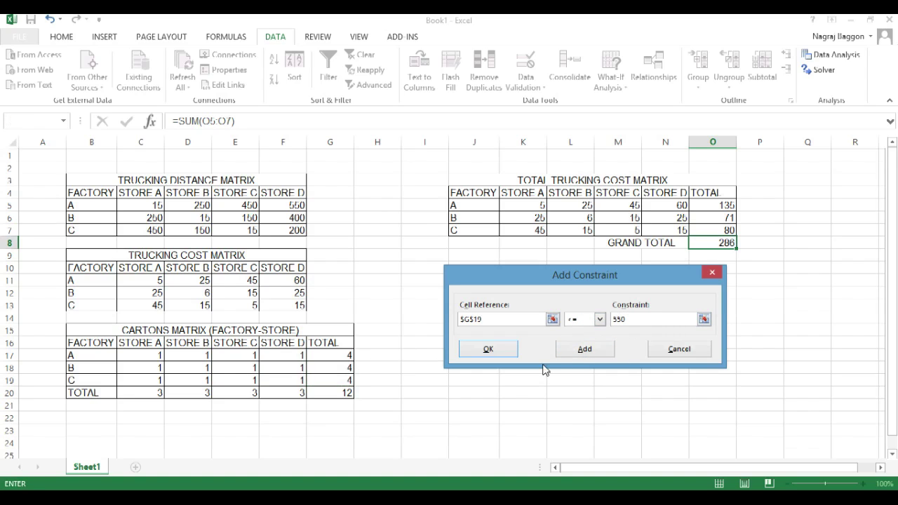
pyautogui.click(568, 351)
# Add a constraint requiring store A's carton total in C20 to be >= 150.
pyautogui.click(142, 391)
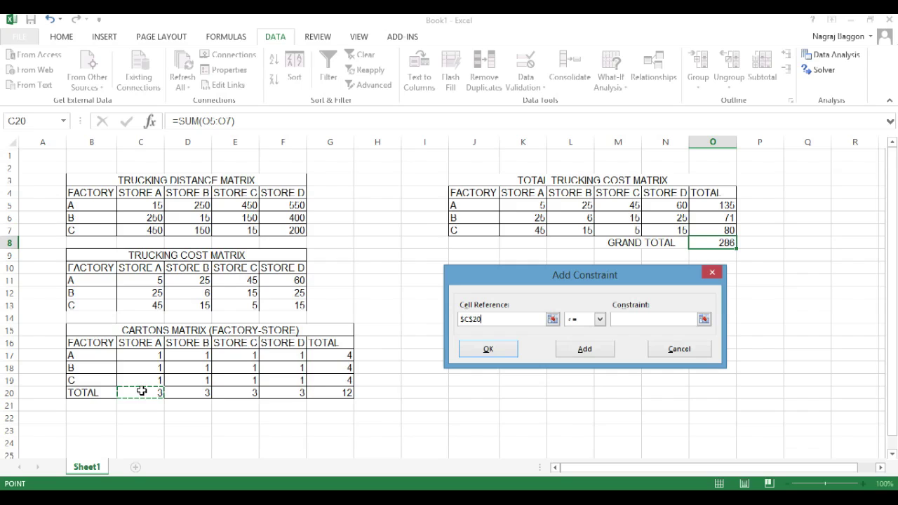
pyautogui.click(600, 320)
pyautogui.click(604, 349)
pyautogui.click(625, 320)
pyautogui.write('150')
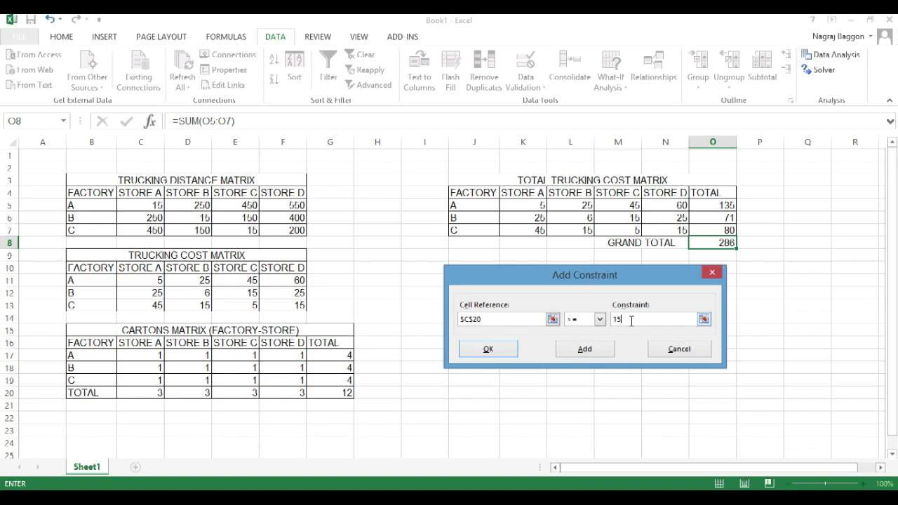
pyautogui.click(597, 351)
# Add a constraint requiring store B's carton total in D20 to be >= 250.
pyautogui.click(203, 393)
pyautogui.click(600, 319)
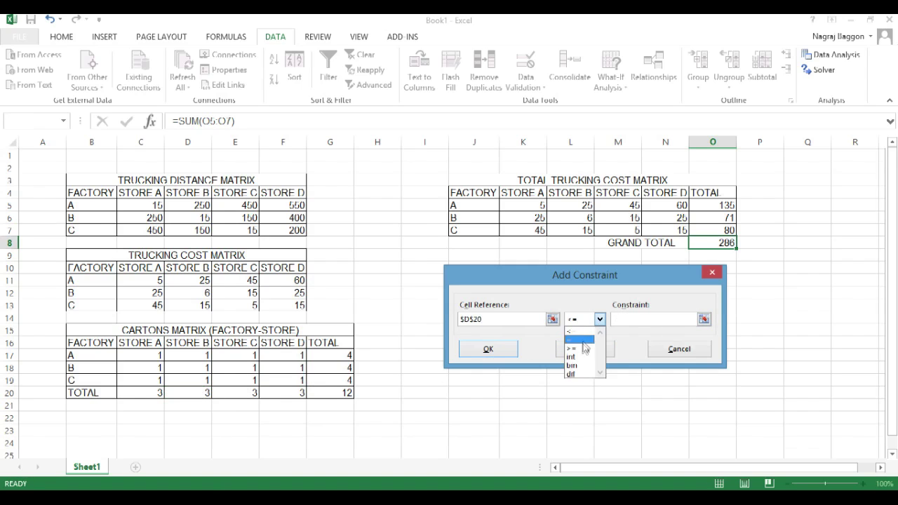
pyautogui.click(604, 349)
pyautogui.click(635, 323)
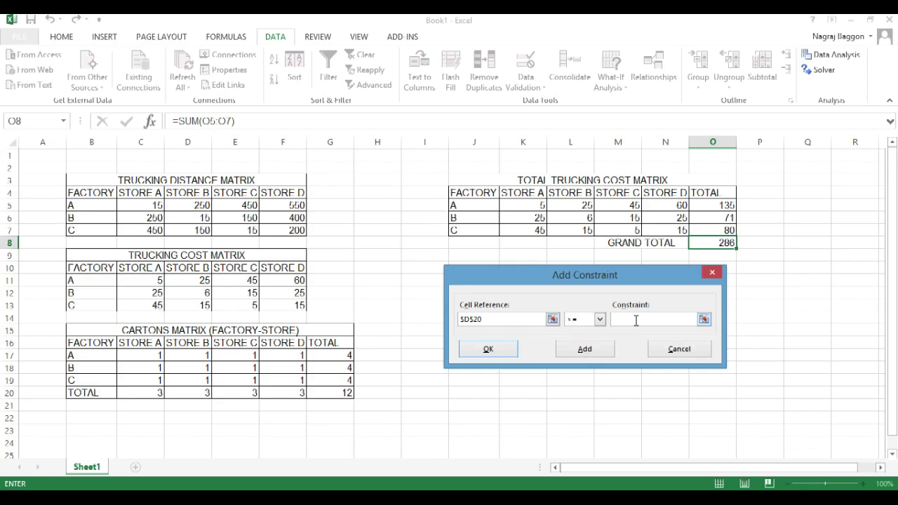
pyautogui.write('250')
pyautogui.click(586, 351)
# Add a constraint requiring store C's carton total in E20 to be >= 350.
pyautogui.click(239, 393)
pyautogui.click(600, 320)
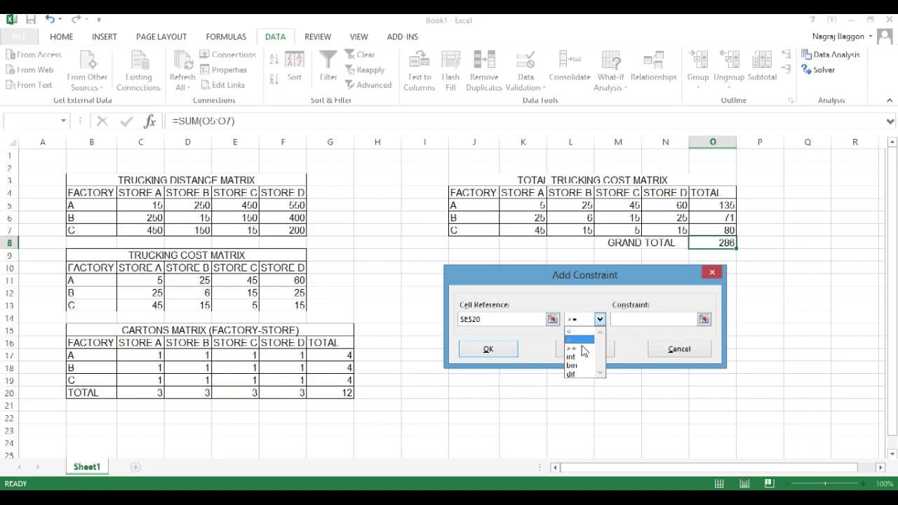
pyautogui.click(582, 348)
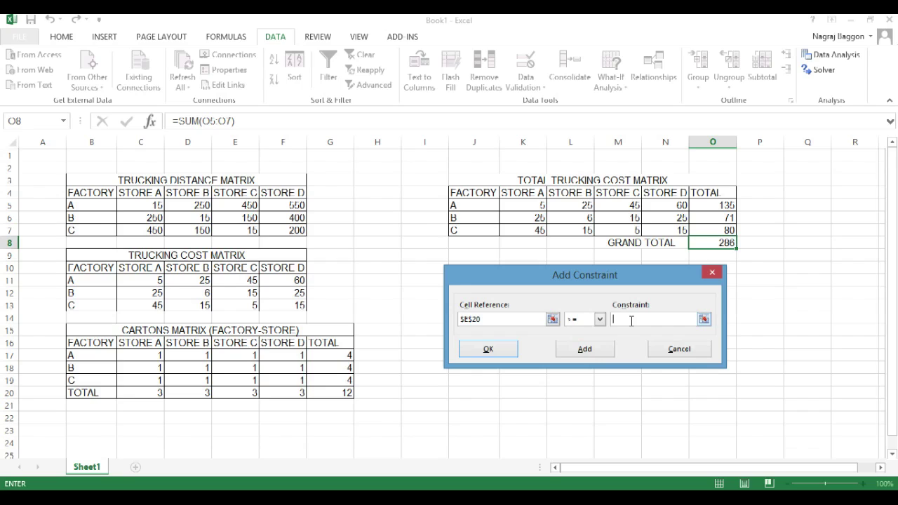
pyautogui.write('350')
pyautogui.click(577, 351)
# Add a last constraint requiring store D's carton total in F20 to be >= 150 and return to the Solver parameters.
pyautogui.click(285, 393)
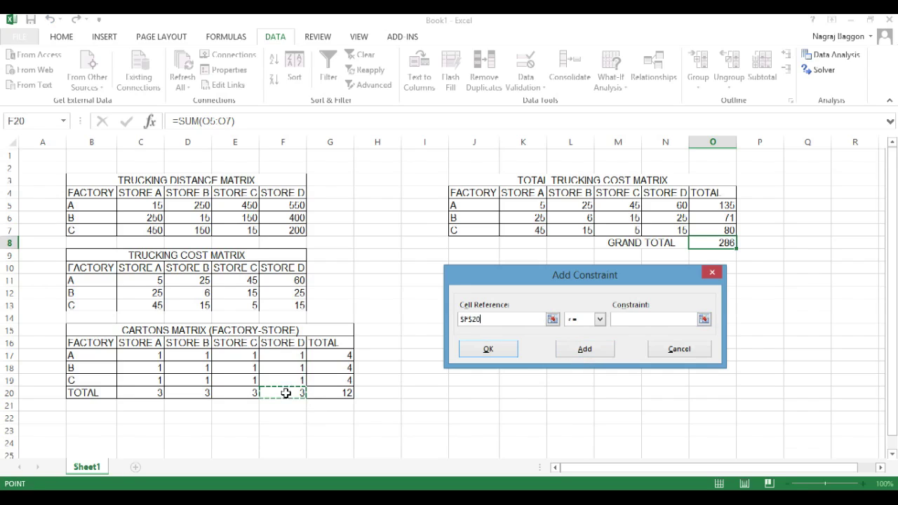
pyautogui.click(600, 320)
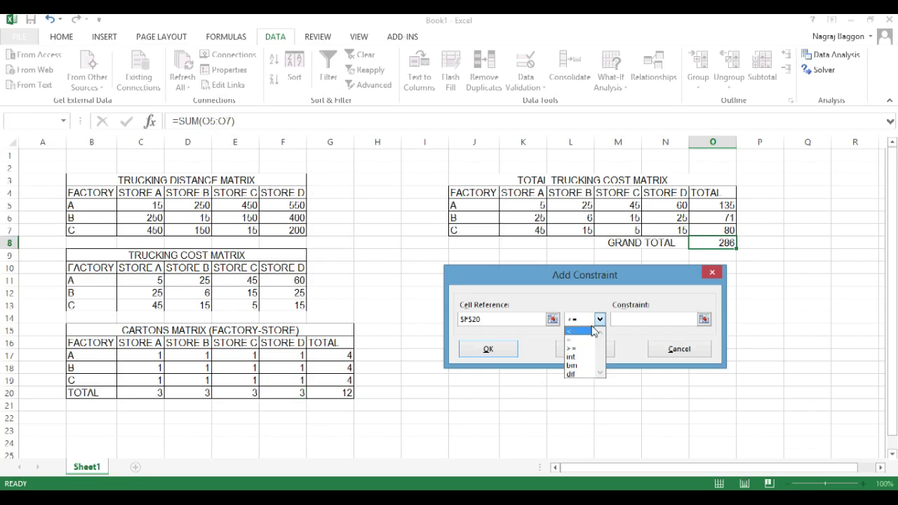
pyautogui.click(583, 349)
pyautogui.click(625, 321)
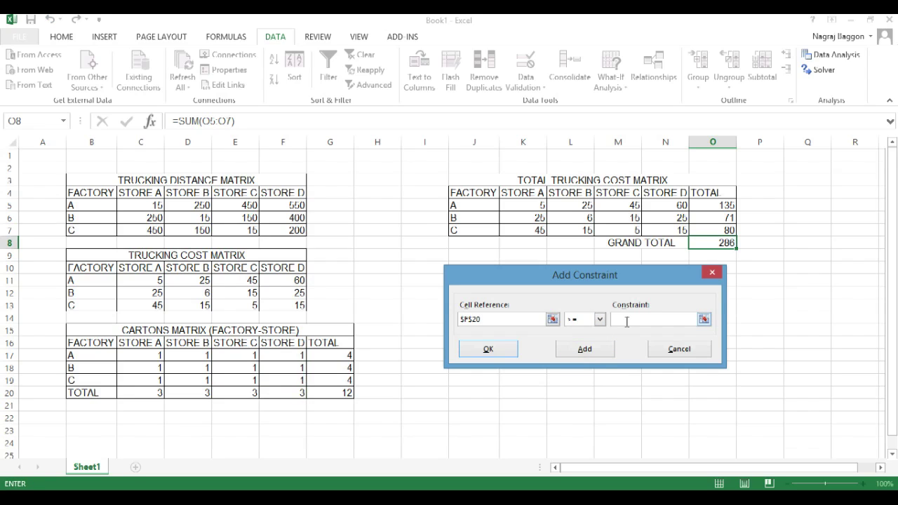
pyautogui.write('150')
pyautogui.click(505, 346)
pyautogui.click(506, 347)
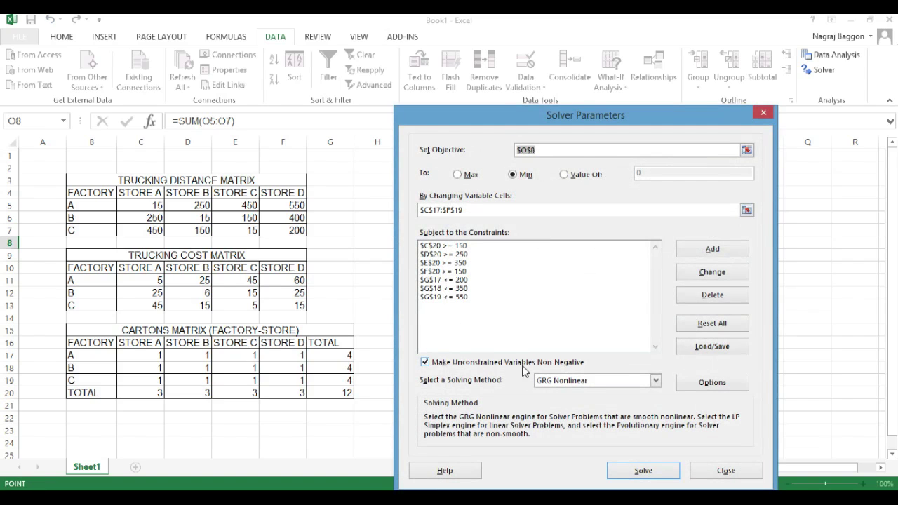
# Solve the model with unconstrained variables made non-negative and GRG Nonlinear as the solving method.
pyautogui.click(425, 364)
pyautogui.click(424, 362)
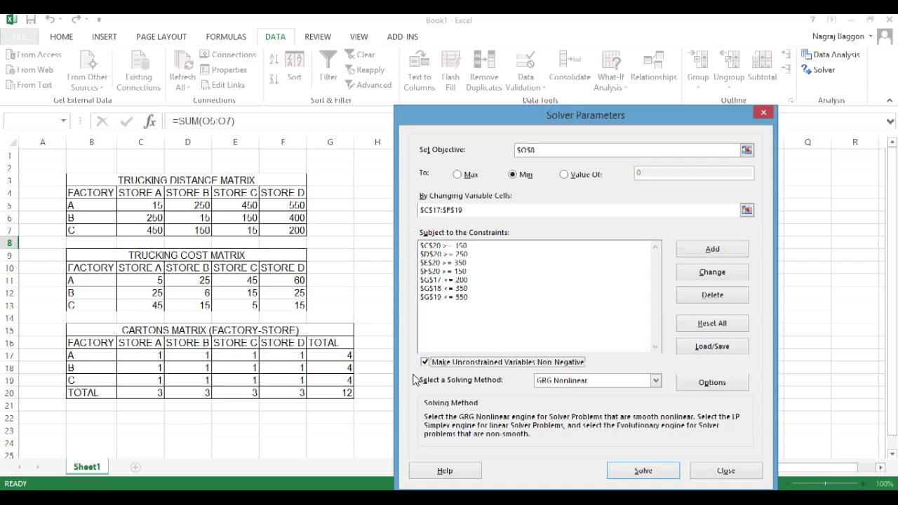
pyautogui.click(642, 381)
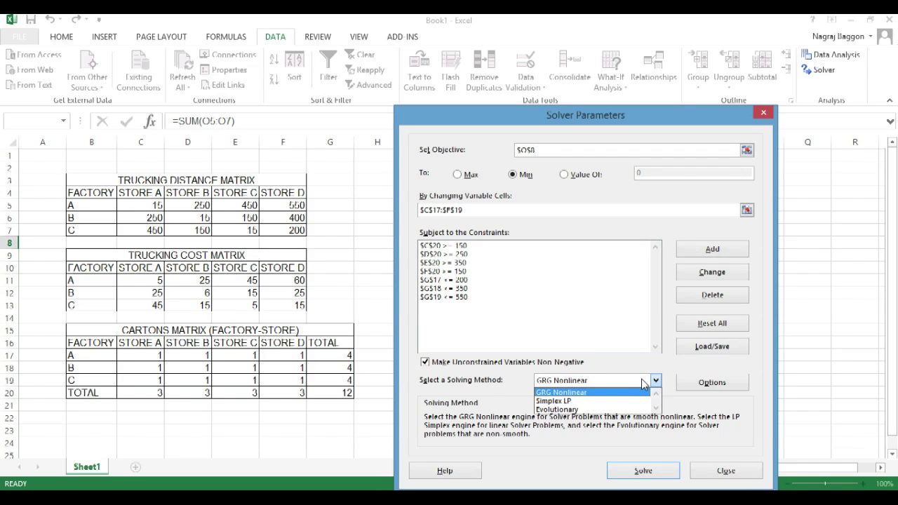
pyautogui.click(645, 383)
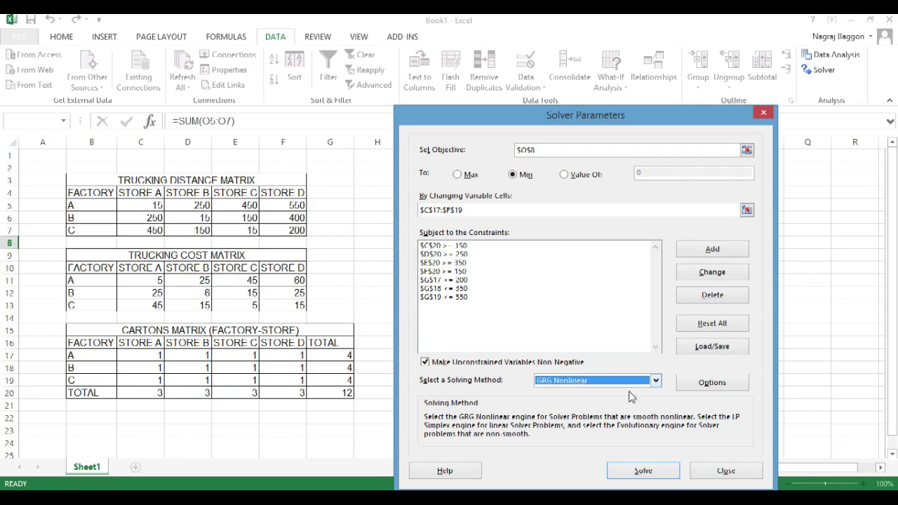
pyautogui.click(643, 470)
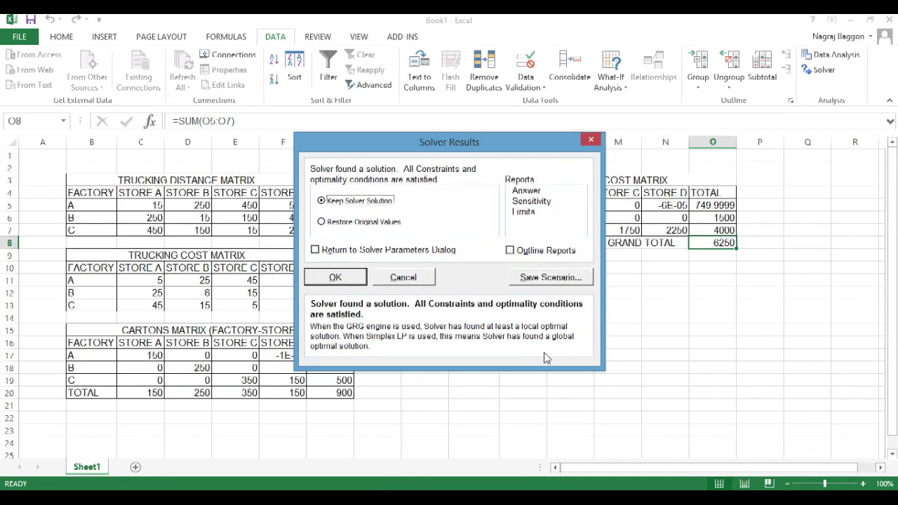
# Keep the Solver solution and return to the Solver parameters, leaving the non-negative variables option enabled.
pyautogui.click(317, 251)
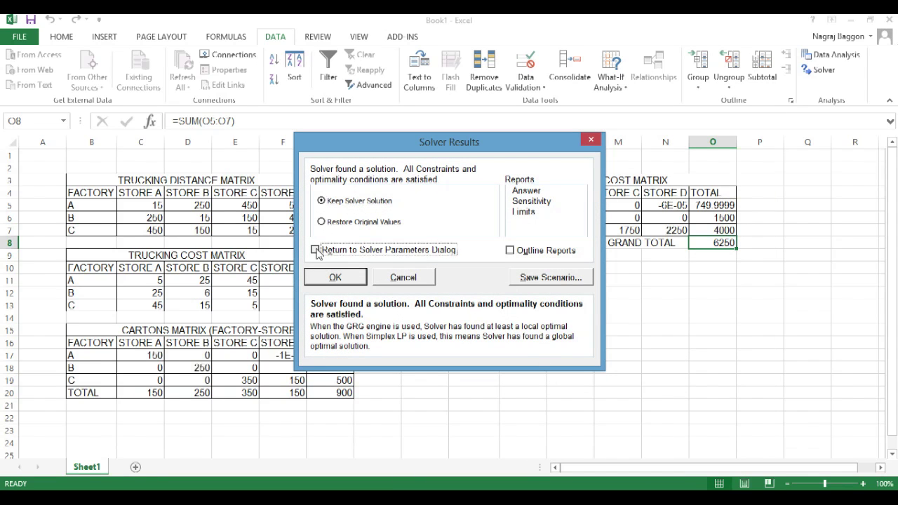
pyautogui.click(351, 284)
pyautogui.click(426, 363)
pyautogui.click(426, 364)
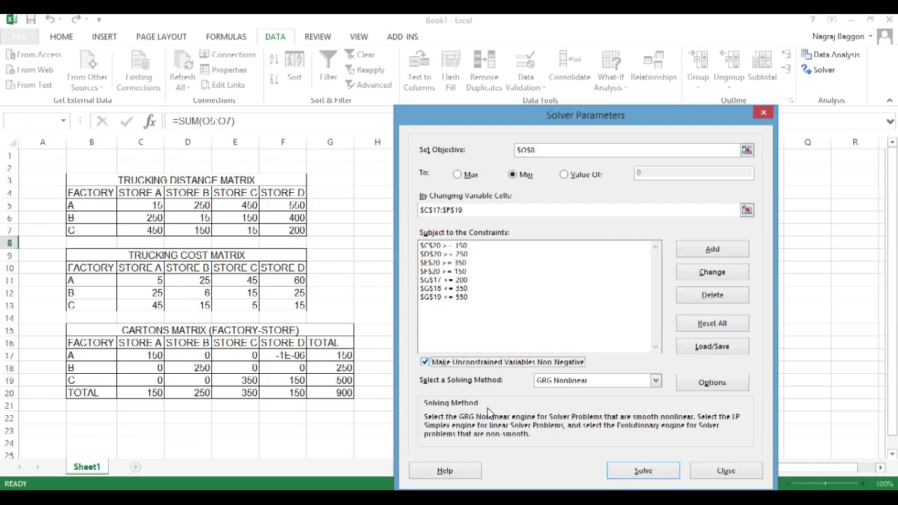
# Solve the model again from the current values, keep the solution and close the Solver parameters.
pyautogui.click(672, 468)
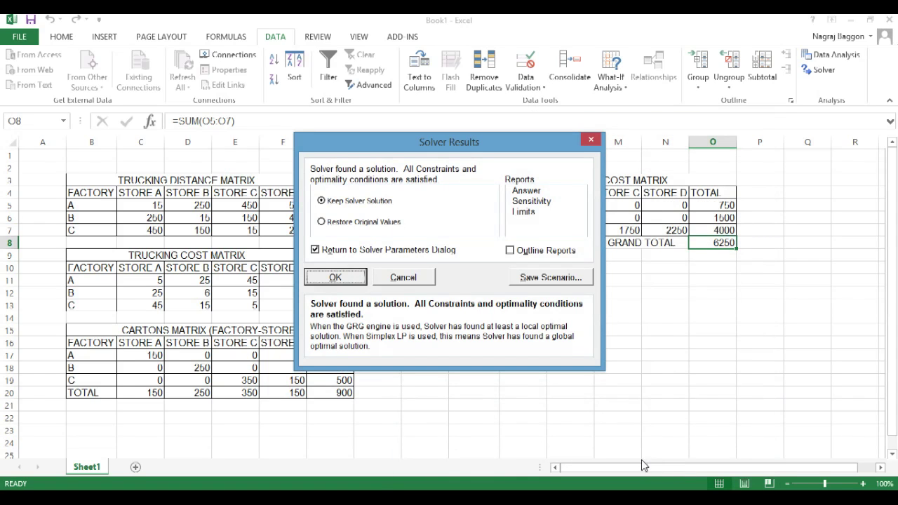
pyautogui.click(356, 281)
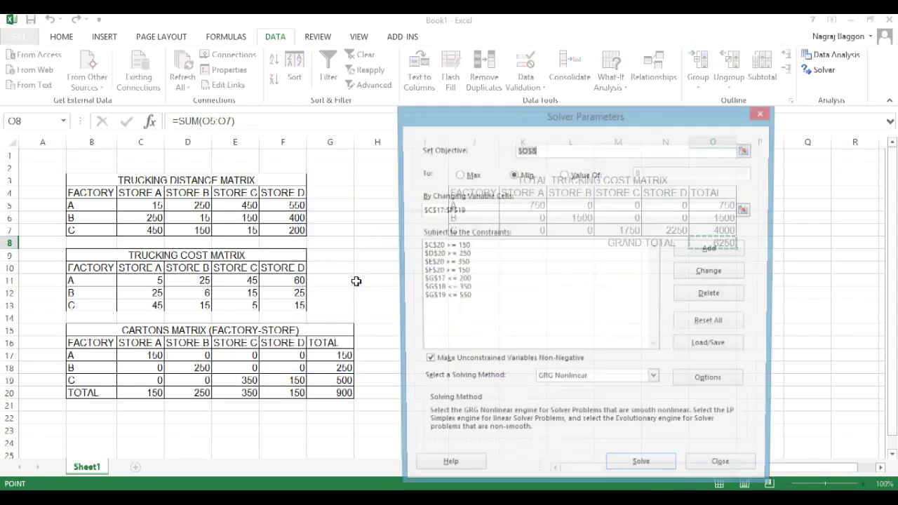
pyautogui.click(720, 461)
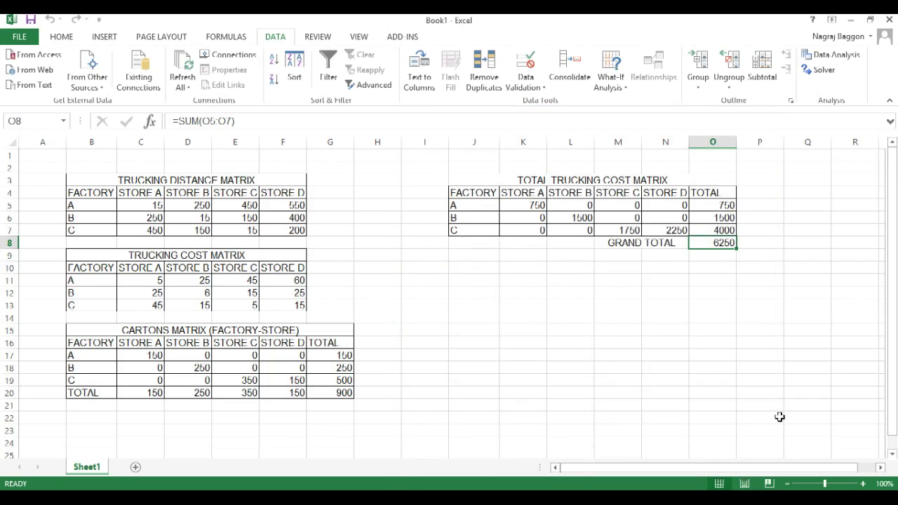